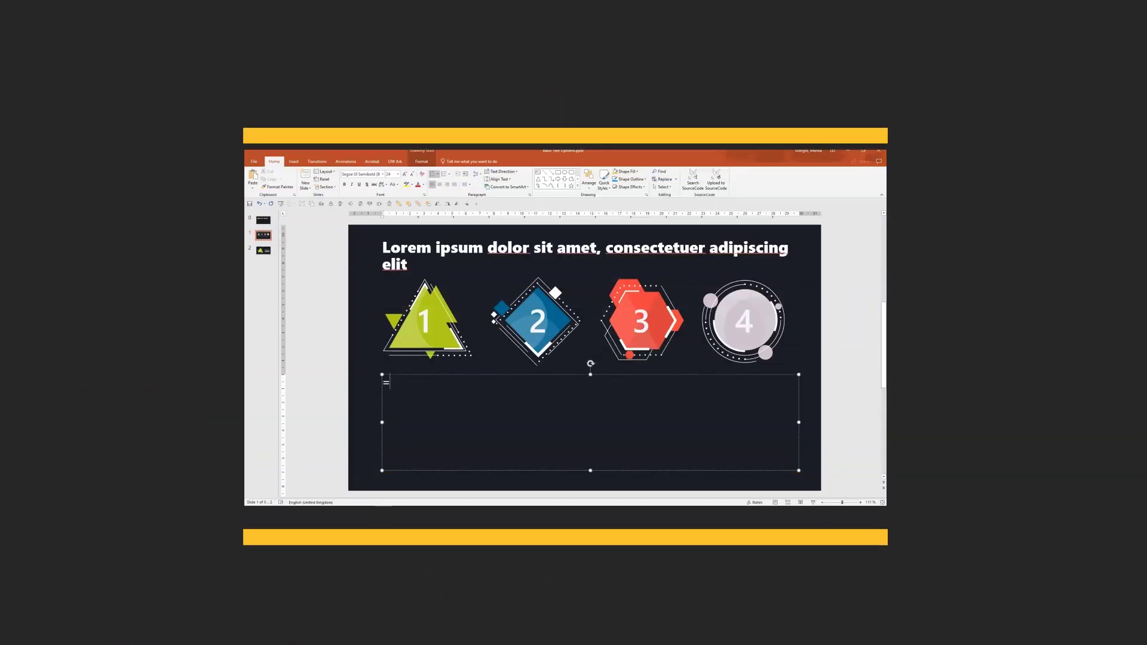
# Expand =lorem(3) into three filler paragraphs, then move to the next slide.
pyautogui.write('lorem(')
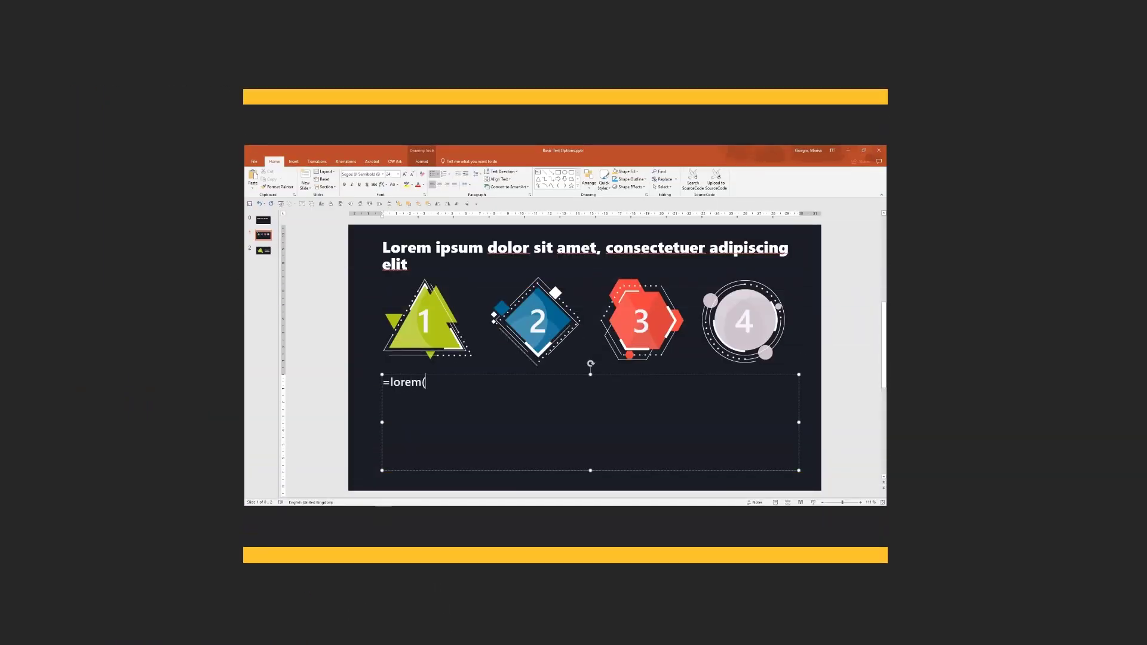
pyautogui.write('3)')
pyautogui.press('Return')
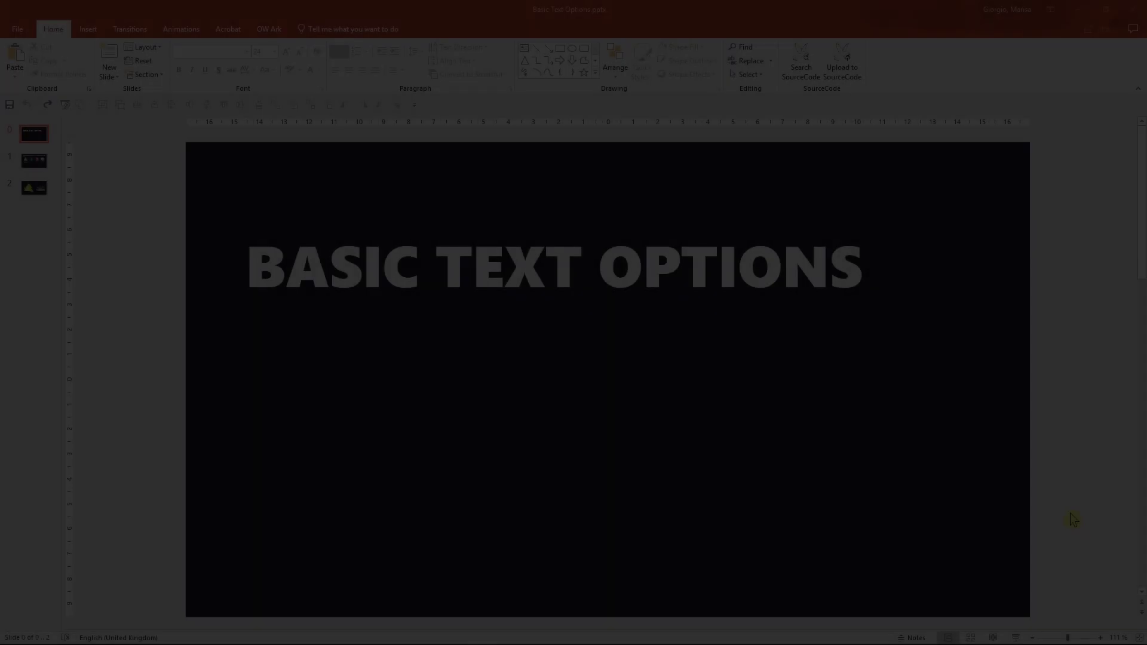
pyautogui.press('pagedown')
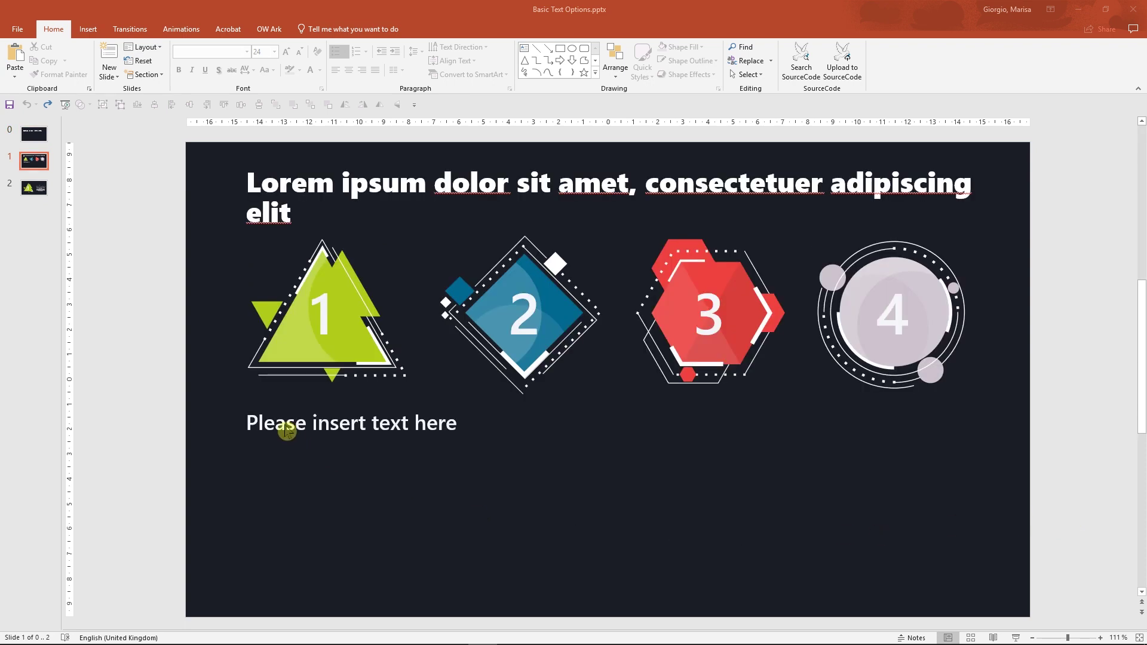
# Replace 'Please insert text here' with two Lorem ipsum paragraphs using =lorem(2).
pyautogui.click(255, 426)
pyautogui.moveTo(249, 425); pyautogui.dragTo(422, 488)
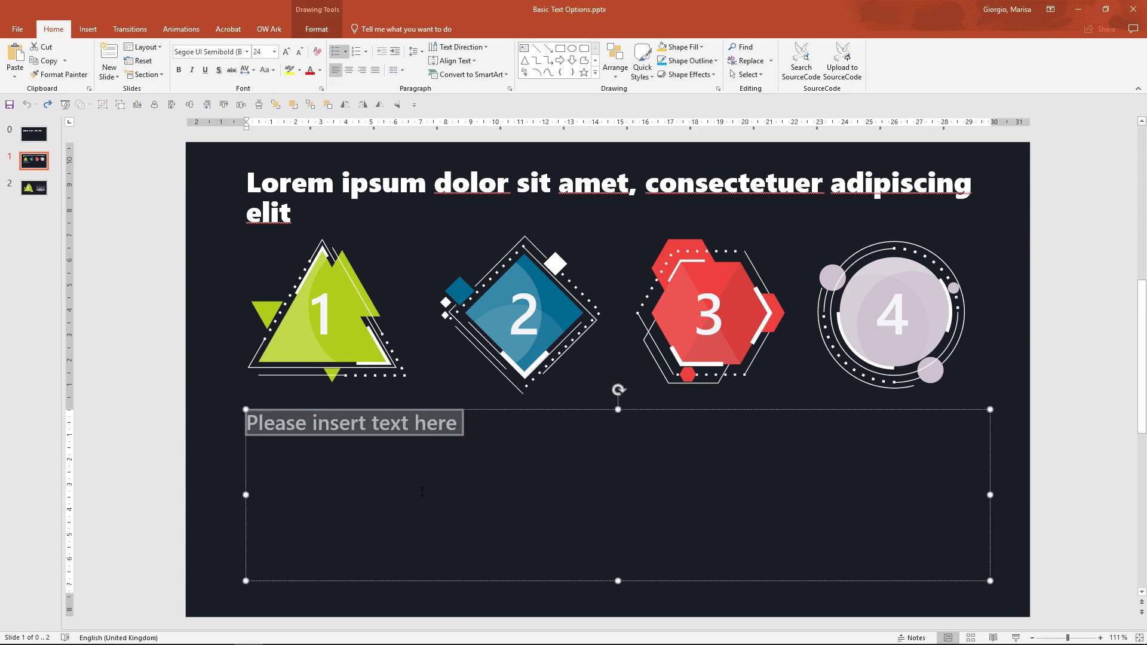
pyautogui.write('=')
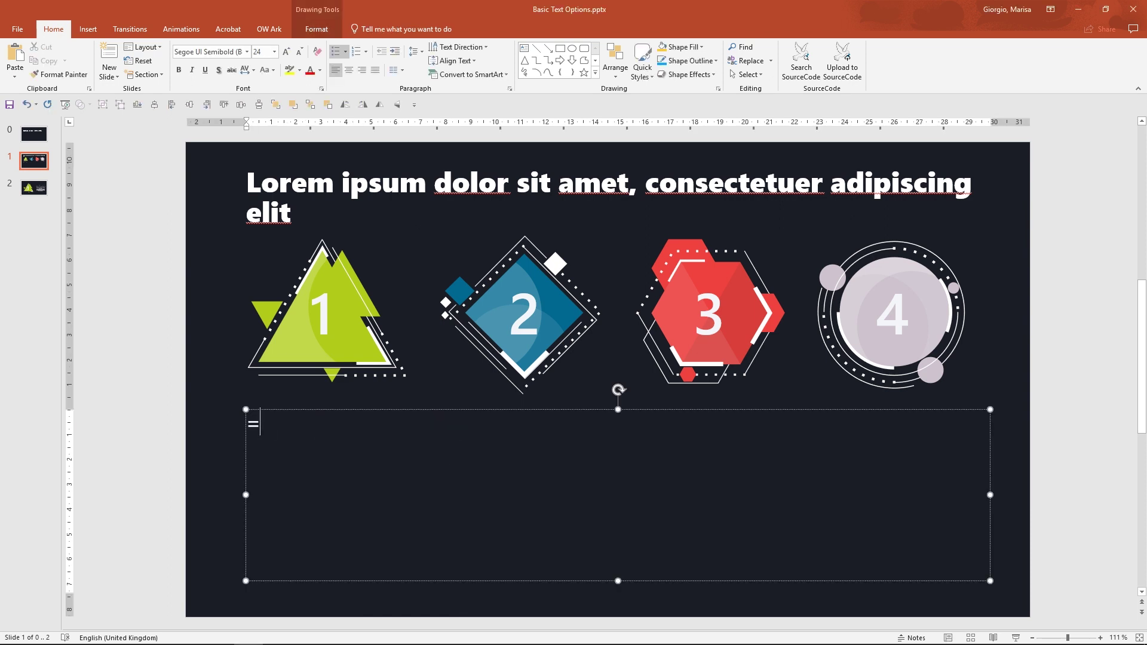
pyautogui.write('lorem(2')
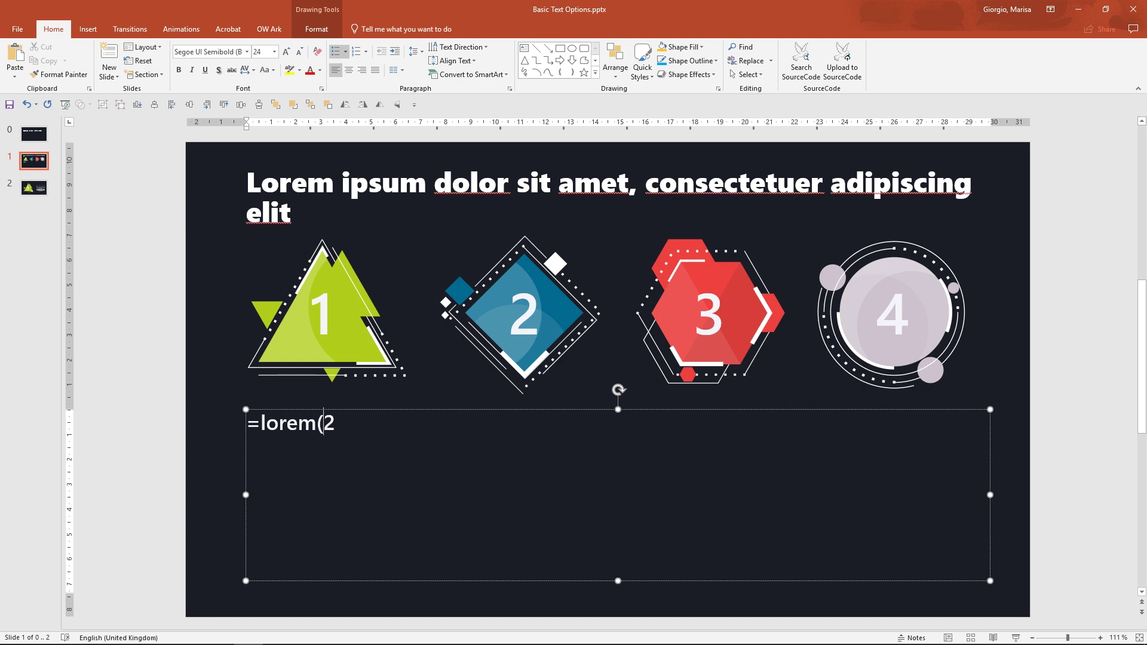
pyautogui.write(')')
pyautogui.press('Return')
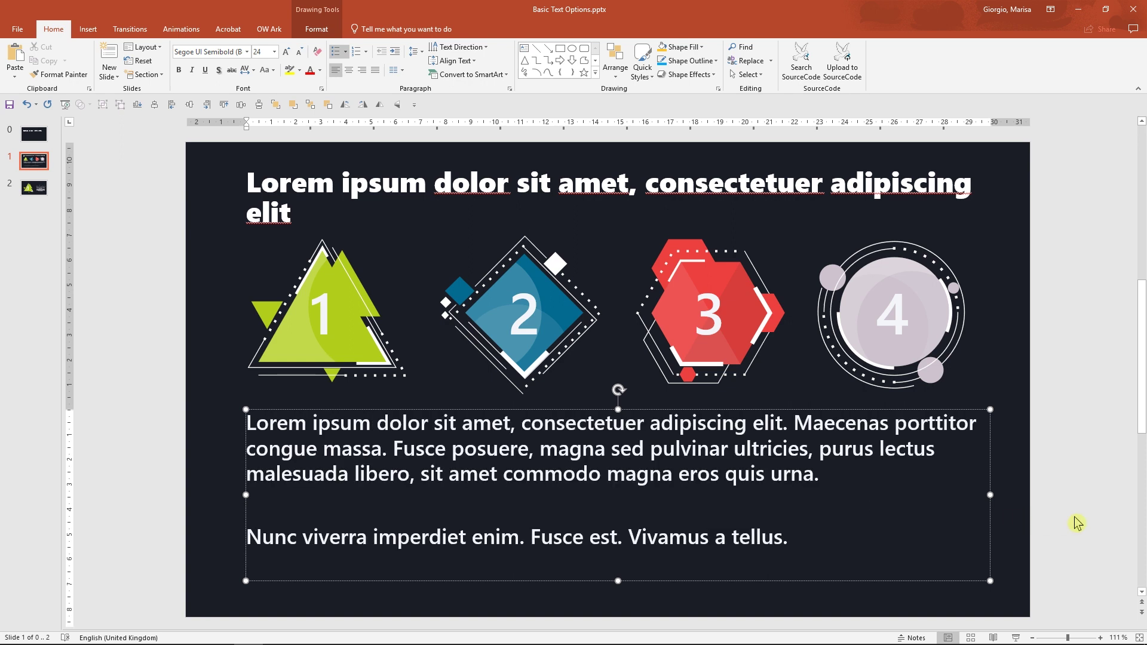
pyautogui.click(1078, 523)
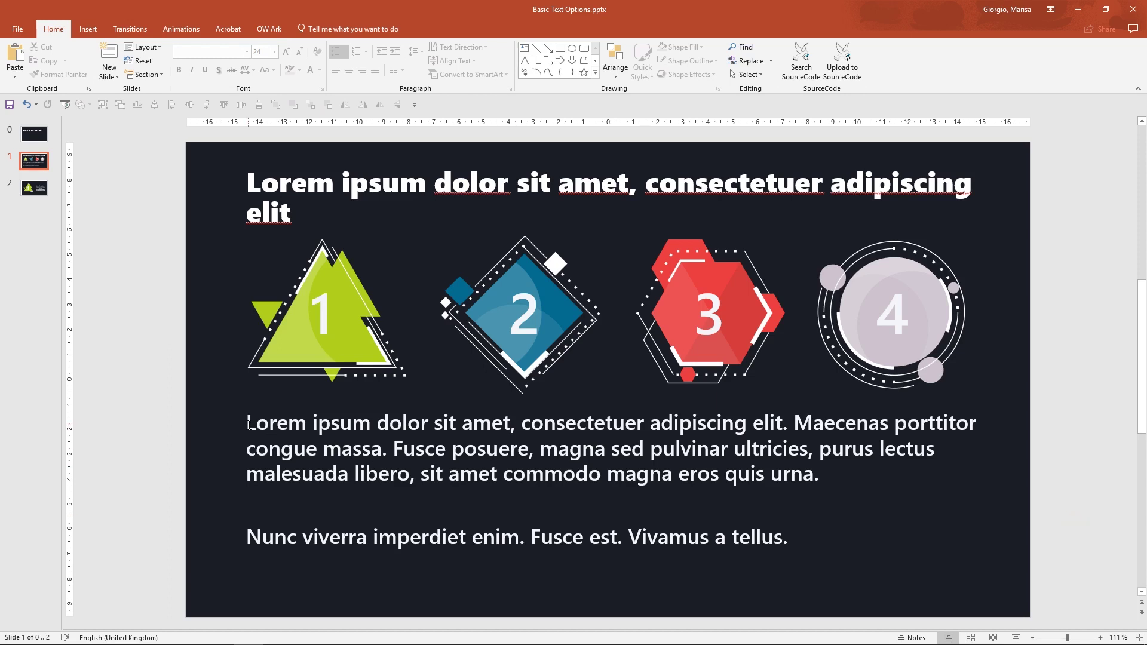
pyautogui.moveTo(250, 425); pyautogui.dragTo(872, 558)
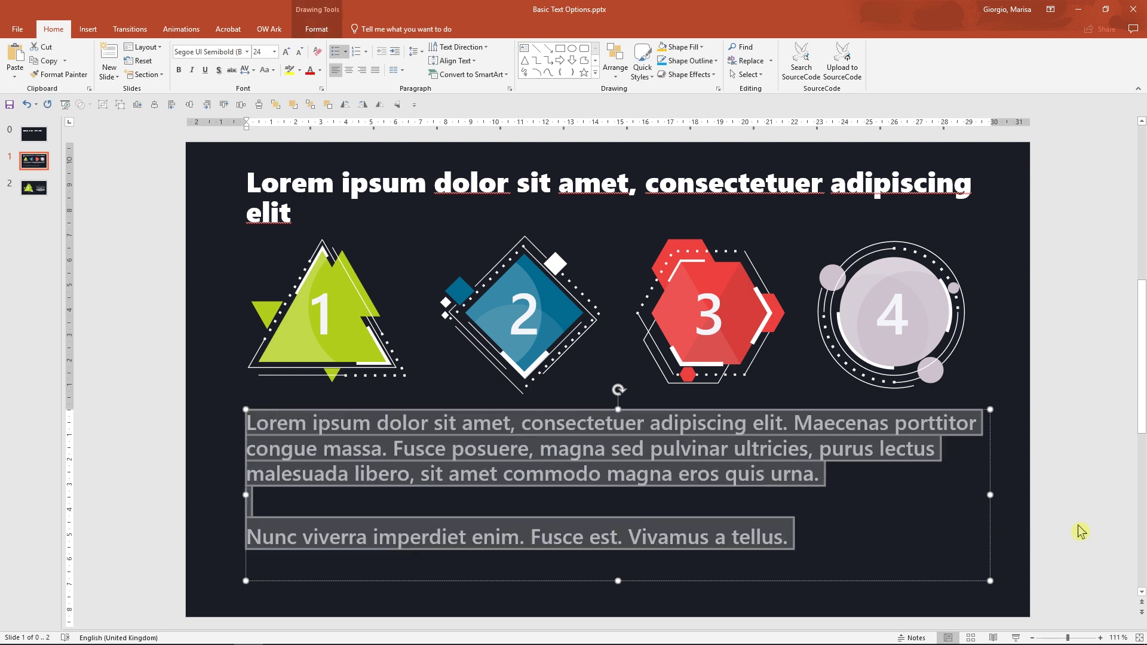
pyautogui.press('Delete')
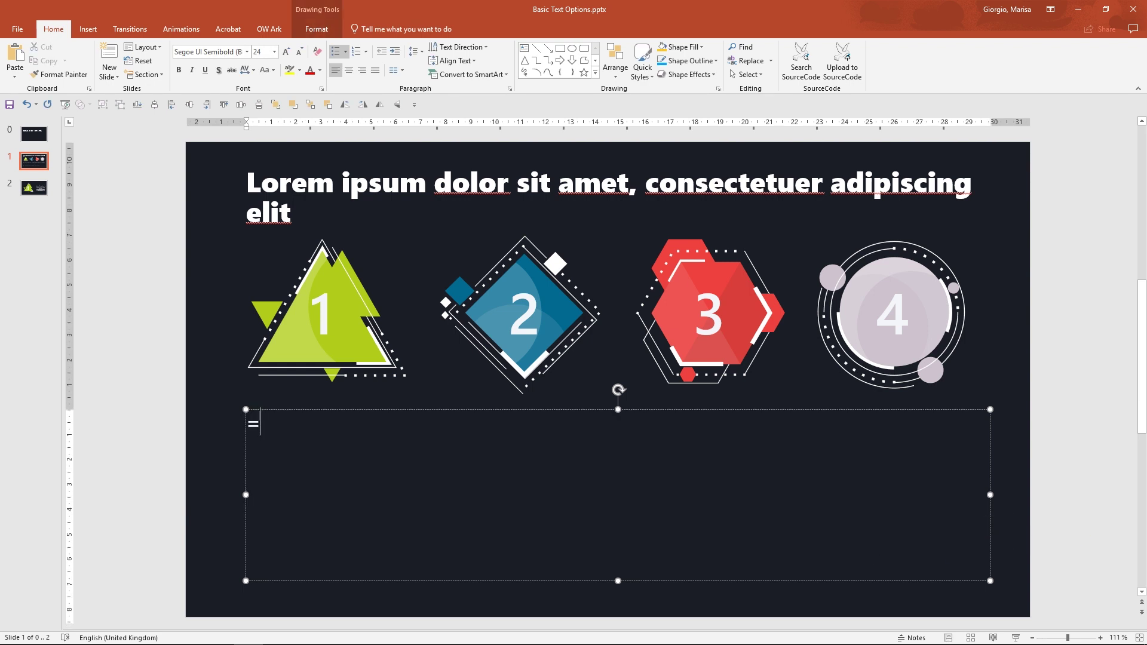
pyautogui.write('=lore')
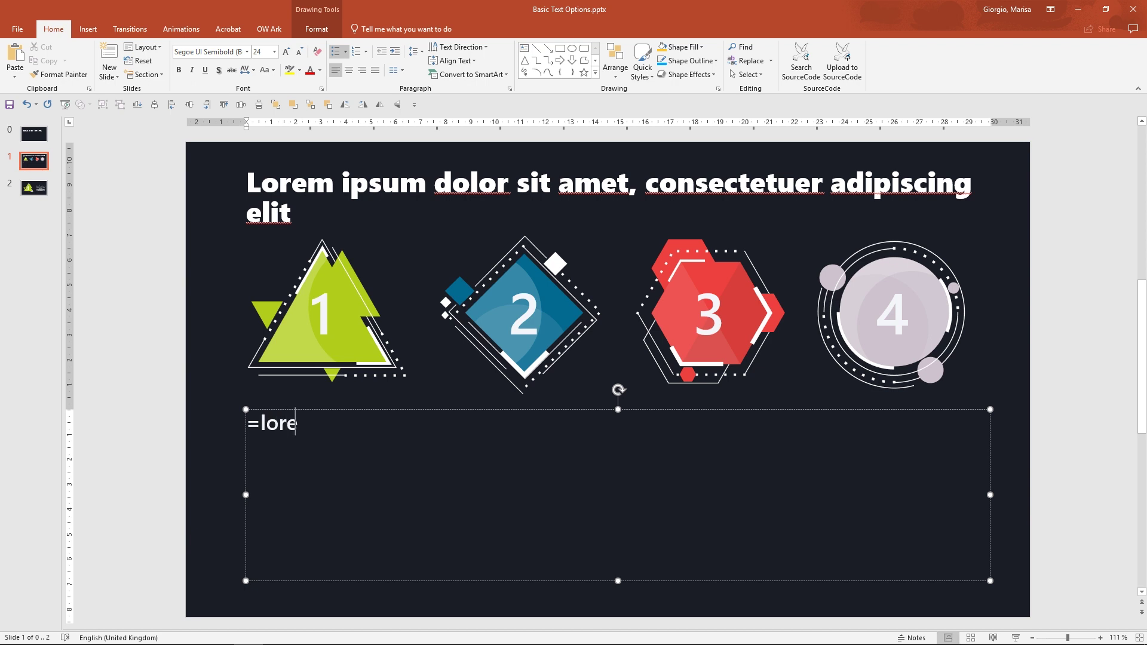
pyautogui.write('m(1)')
pyautogui.press('Return')
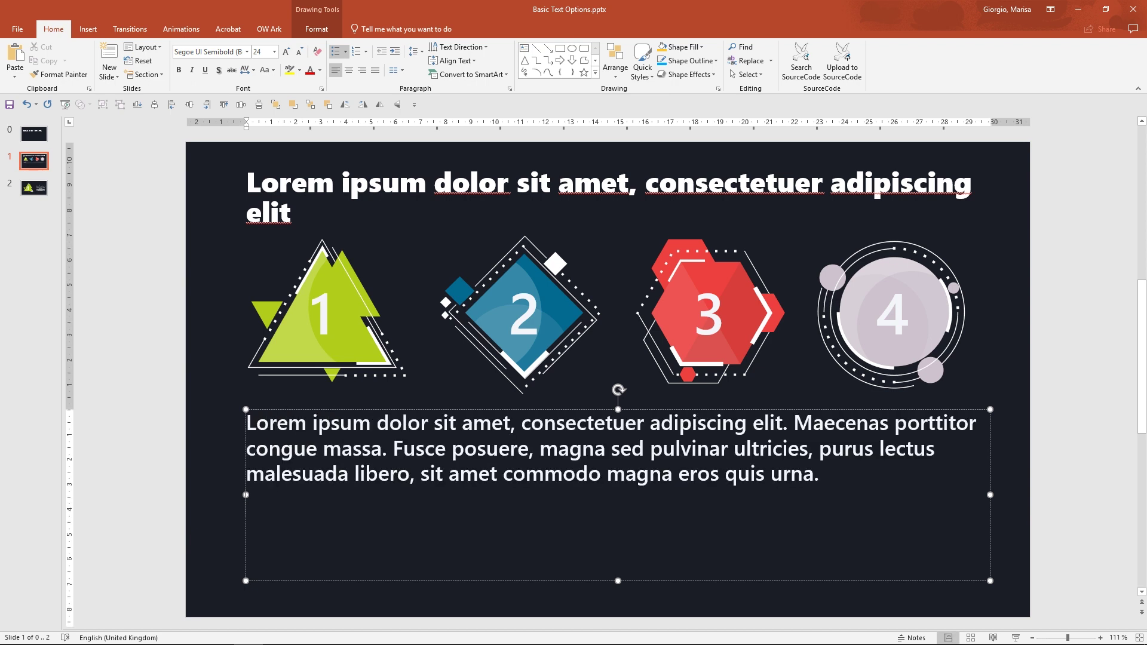
pyautogui.press('Escape')
pyautogui.press('Escape')
pyautogui.tripleClick(248, 425)
pyautogui.press('BackSpace')
pyautogui.write('=')
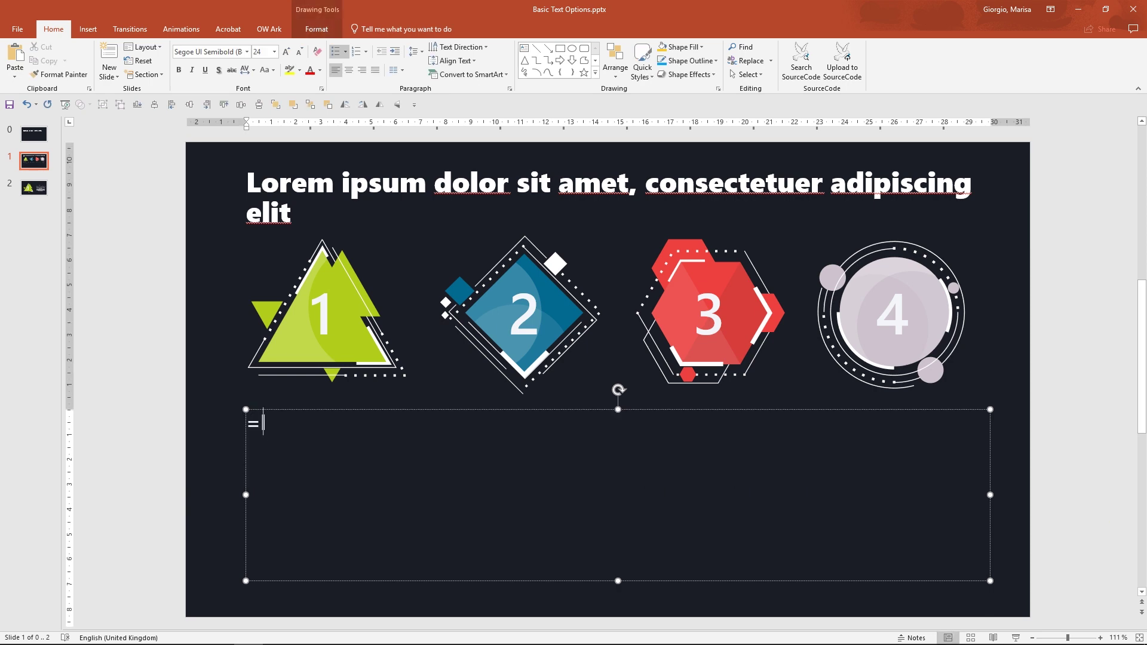
pyautogui.write('lorem(3)')
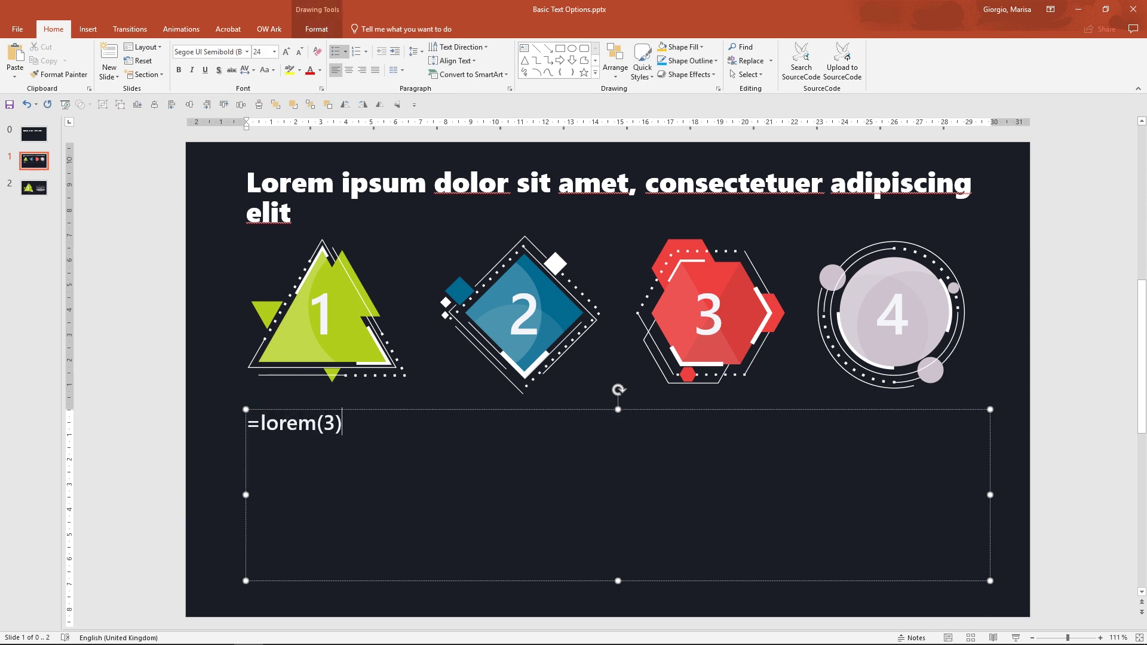
pyautogui.press('Return')
pyautogui.click(1109, 495)
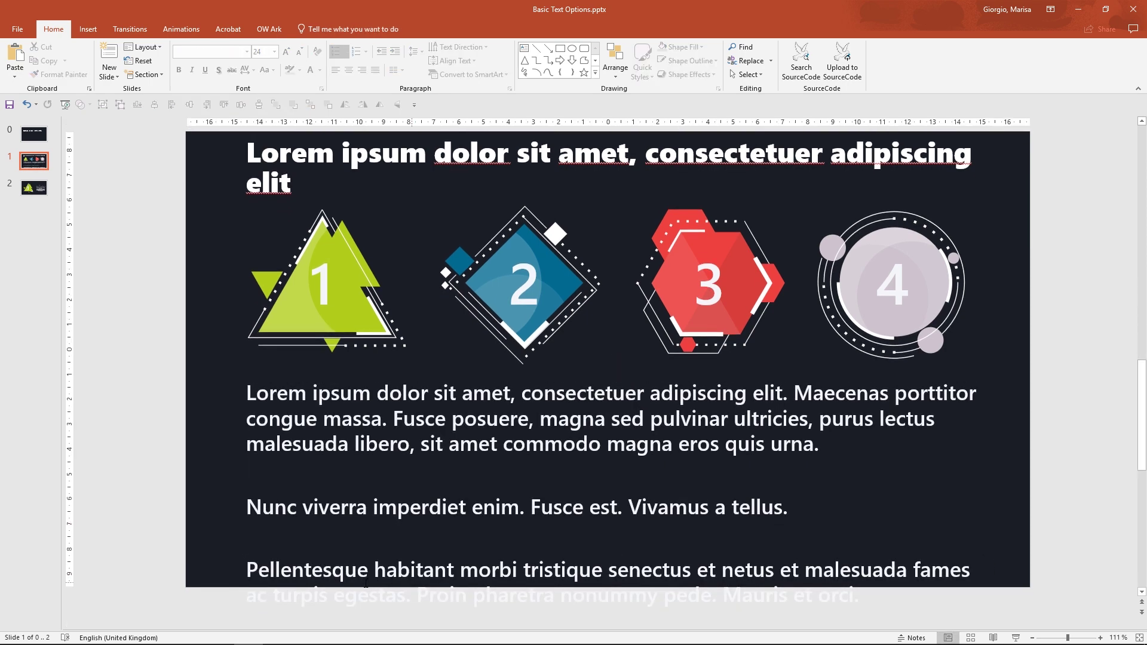
pyautogui.moveTo(251, 569)
pyautogui.mouseDown()
pyautogui.moveTo(607, 571)
pyautogui.moveTo(871, 596)
pyautogui.mouseUp()
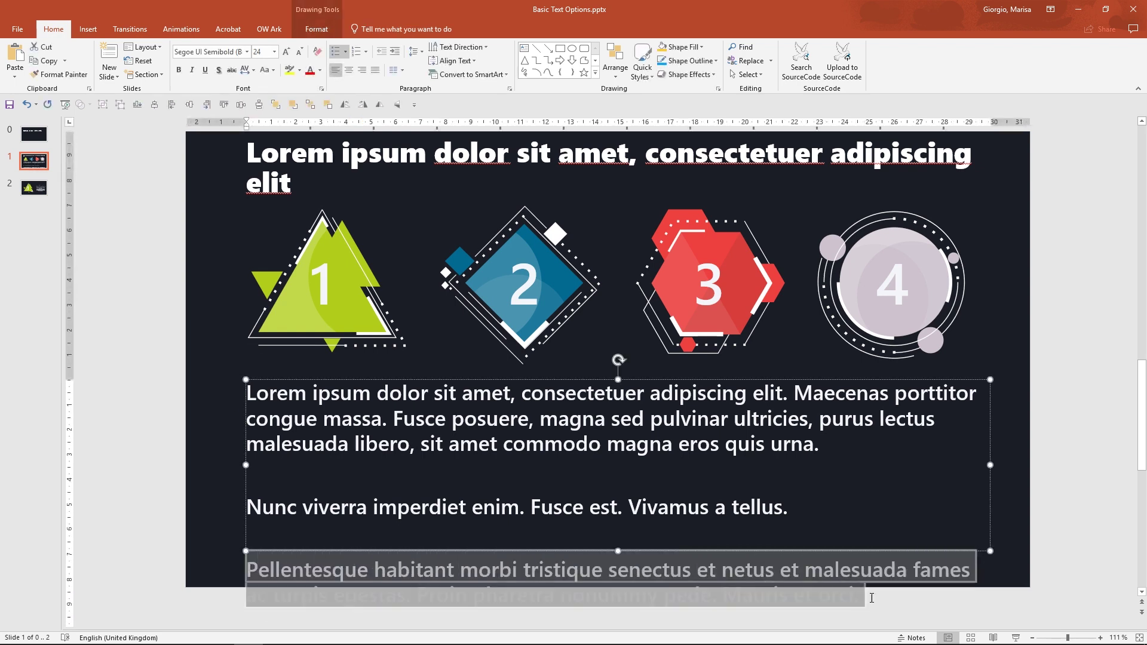
pyautogui.press('Delete')
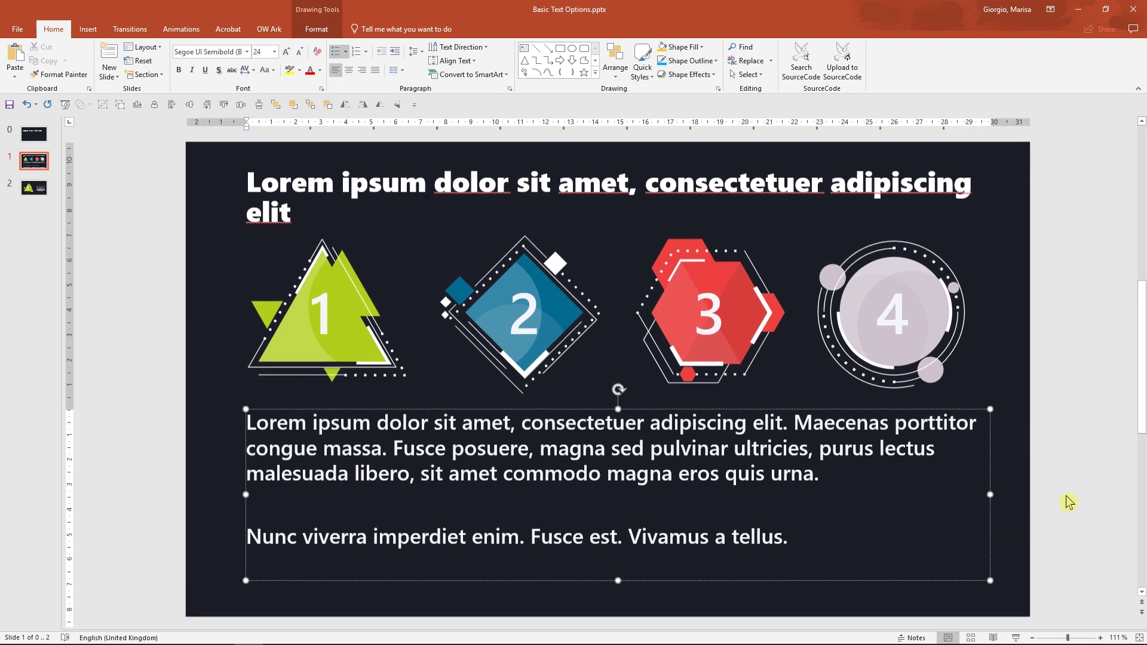
# Select the four number text boxes 1 to 4 together.
pyautogui.click(1066, 501)
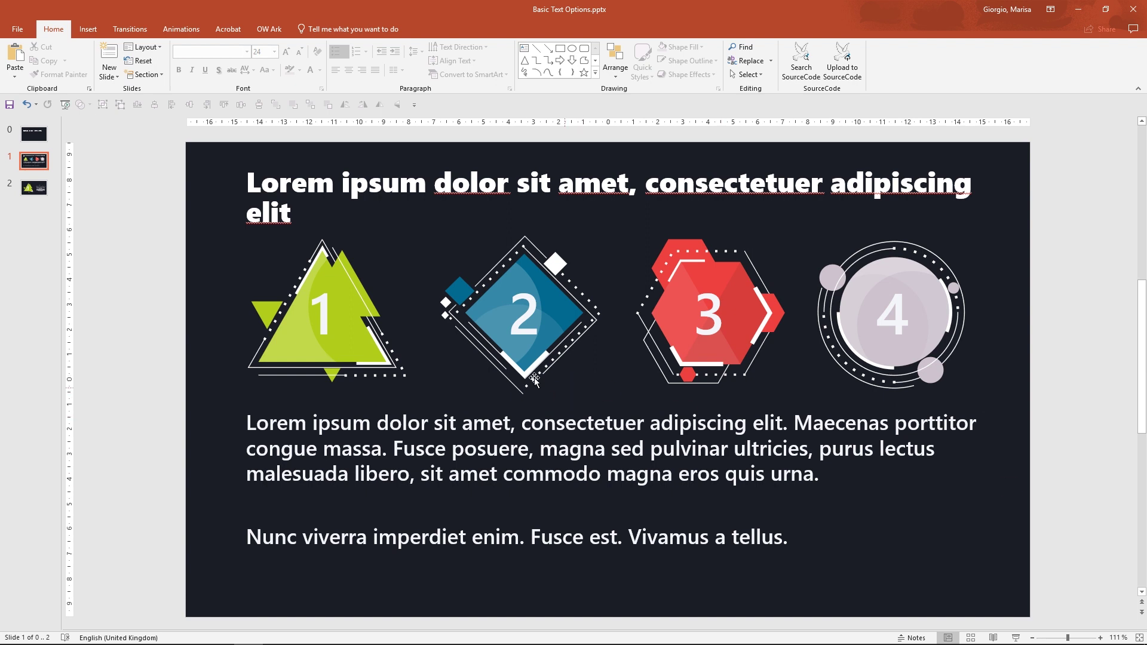
pyautogui.click(327, 318)
pyautogui.keyDown('shift'); pyautogui.click(519, 320); pyautogui.keyUp('shift')
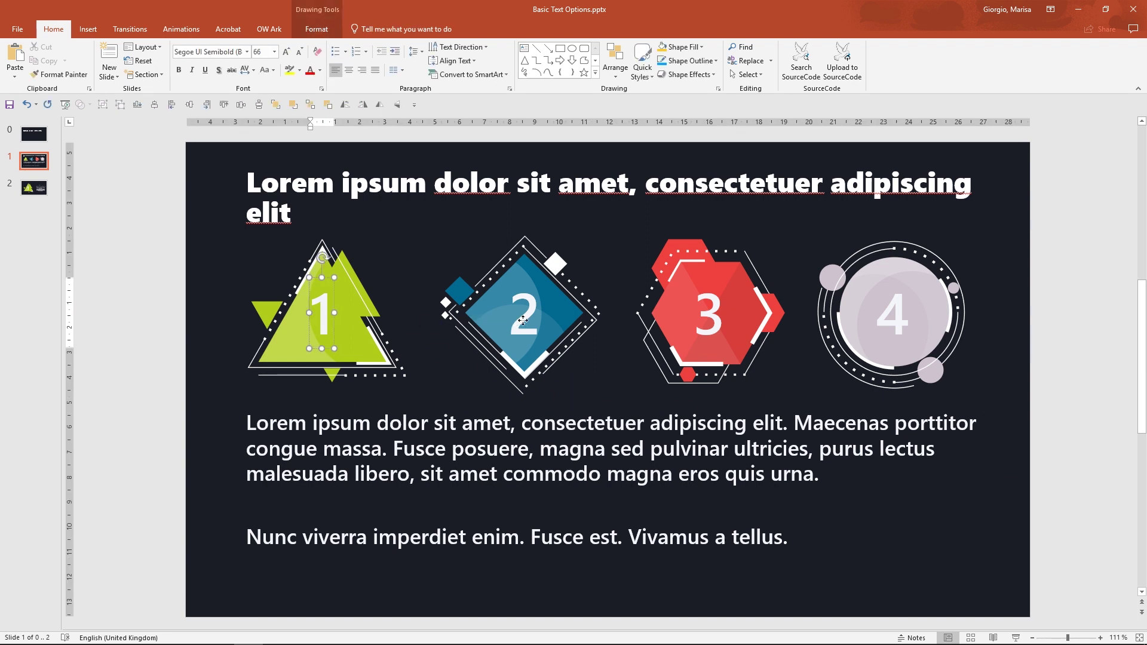
pyautogui.keyDown('shift'); pyautogui.click(724, 318); pyautogui.keyUp('shift')
pyautogui.keyDown('shift'); pyautogui.click(887, 315); pyautogui.keyUp('shift')
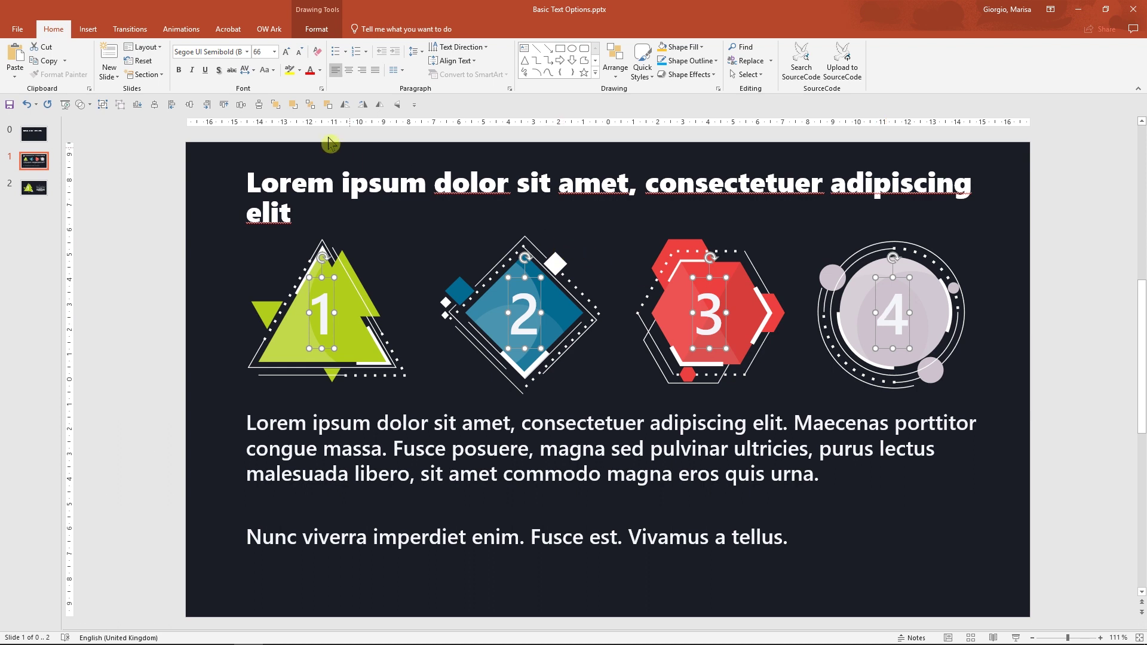
# Check the numbers' font and 66 pt size, and toggle bold on them.
pyautogui.click(247, 52)
pyautogui.click(248, 51)
pyautogui.click(274, 52)
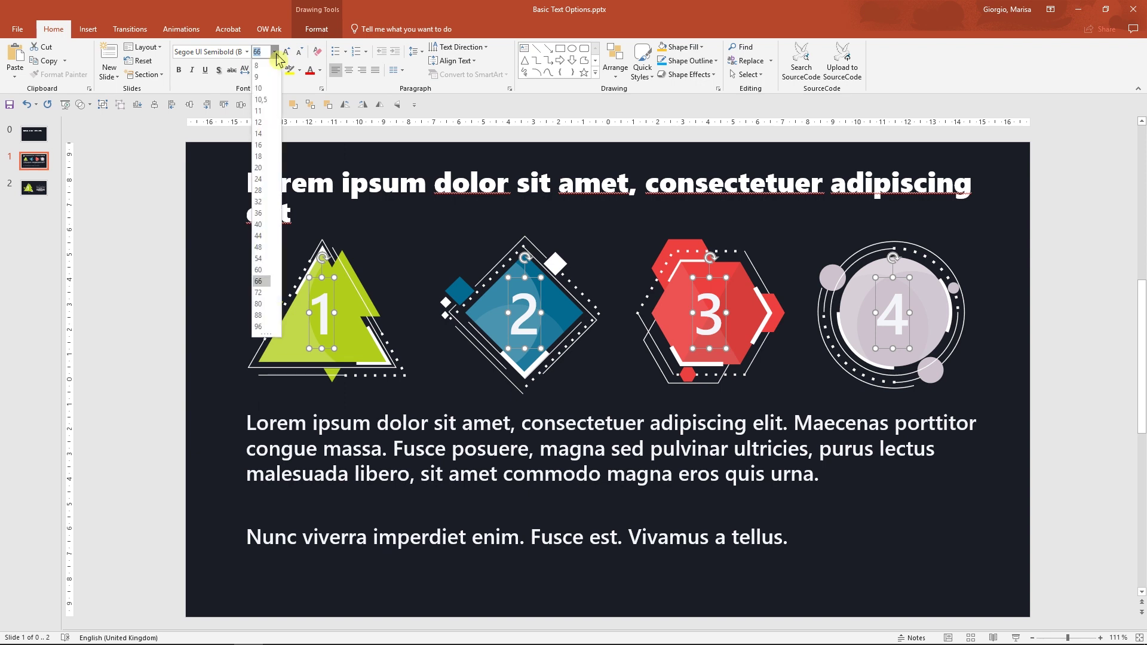
pyautogui.click(274, 52)
pyautogui.click(178, 70)
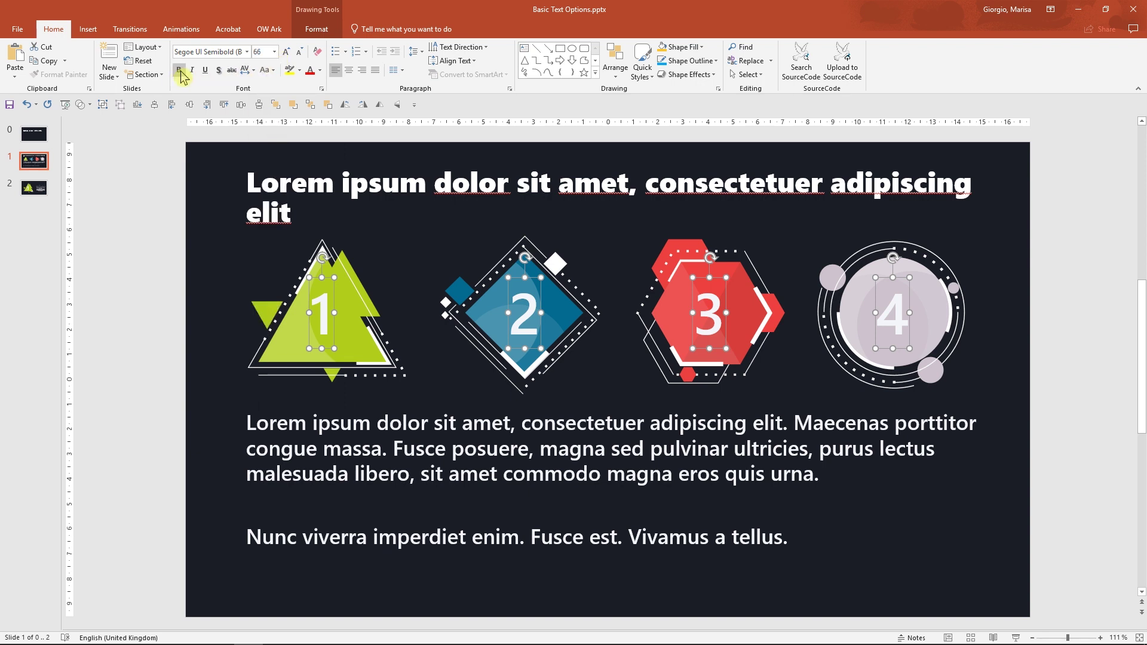
# Try italic and underline on the numbers, remove both, and add a text shadow.
pyautogui.click(192, 71)
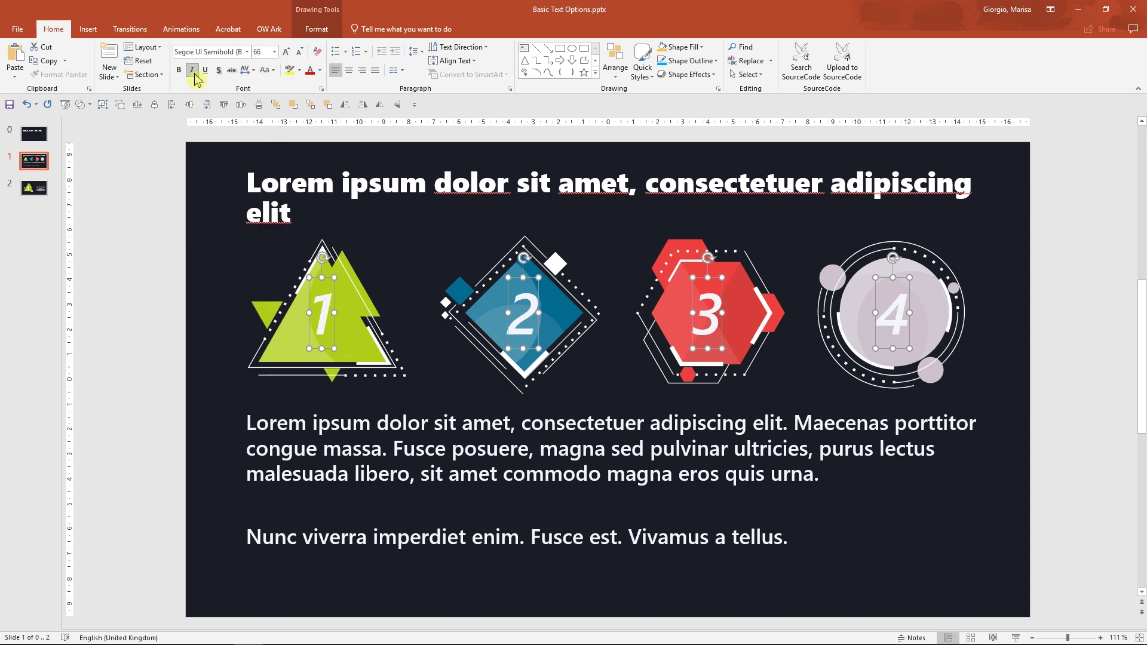
pyautogui.click(192, 71)
pyautogui.click(206, 73)
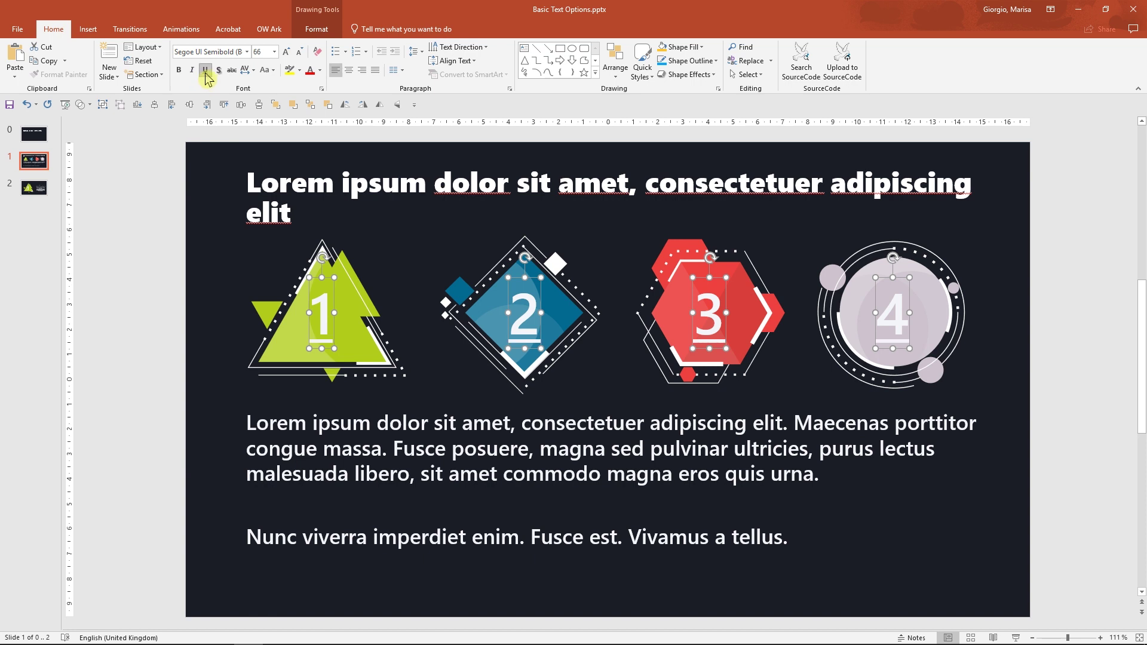
pyautogui.click(206, 73)
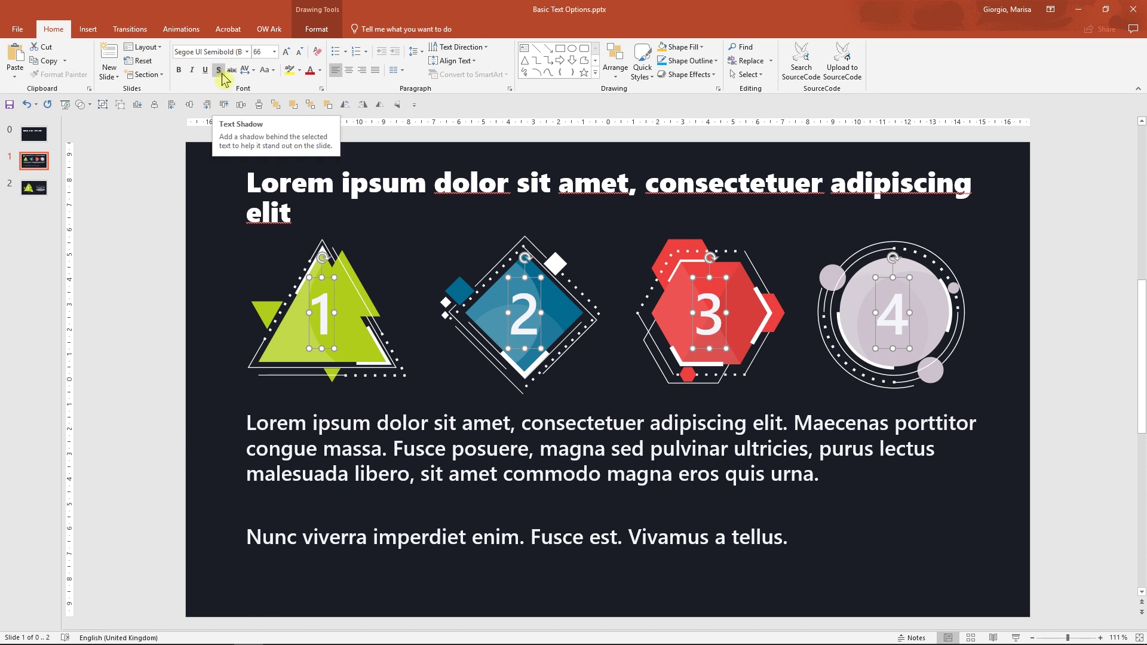
pyautogui.click(222, 73)
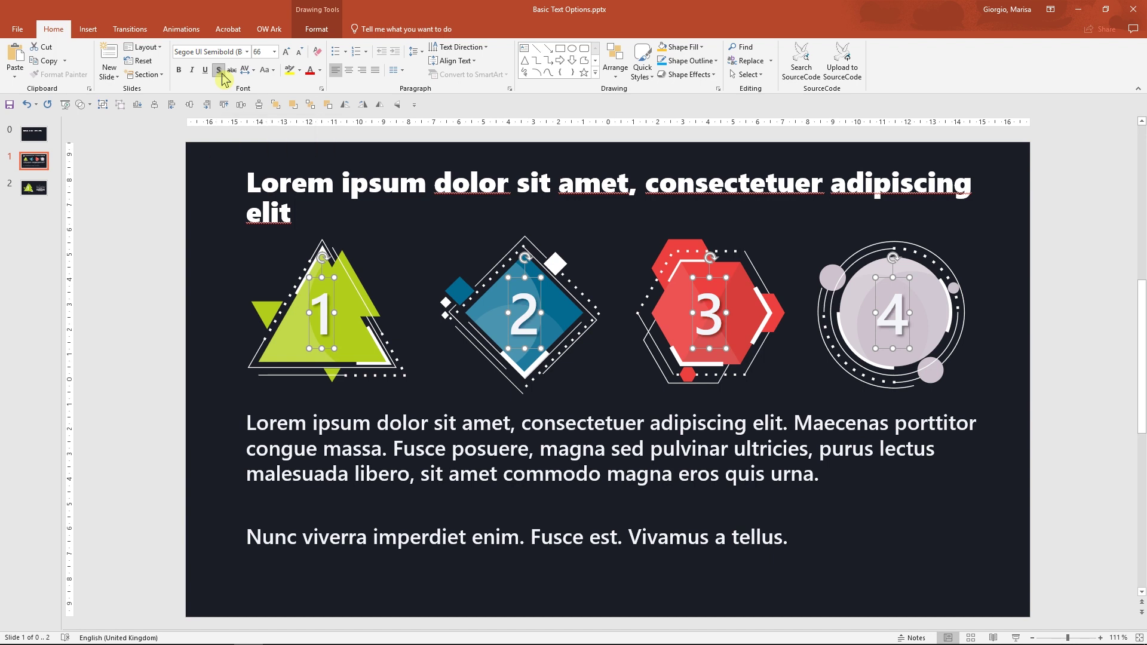
pyautogui.click(174, 241)
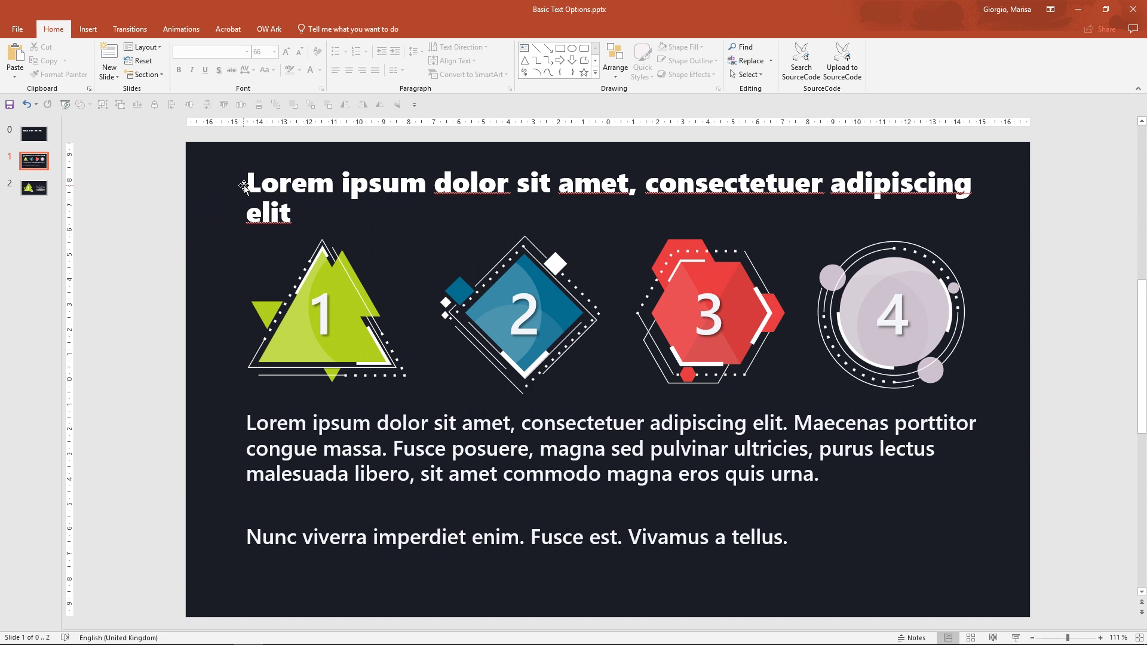
# Condense the headline's character spacing by 0.8 pt so it fits on one line.
pyautogui.moveTo(241, 190); pyautogui.dragTo(293, 202)
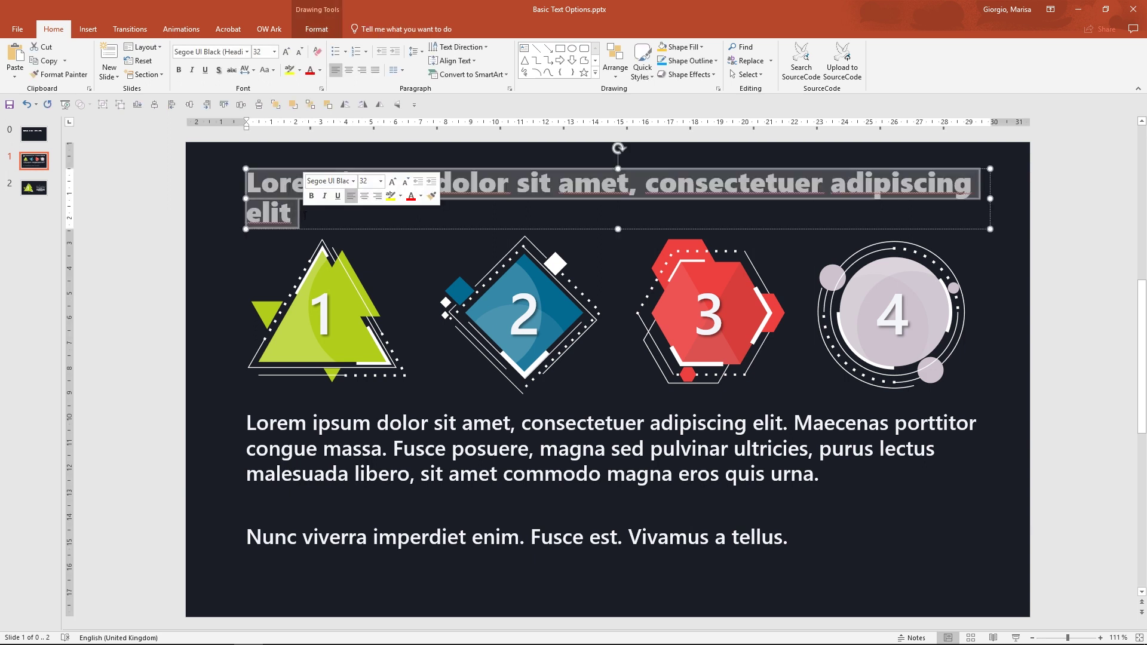
pyautogui.click(254, 72)
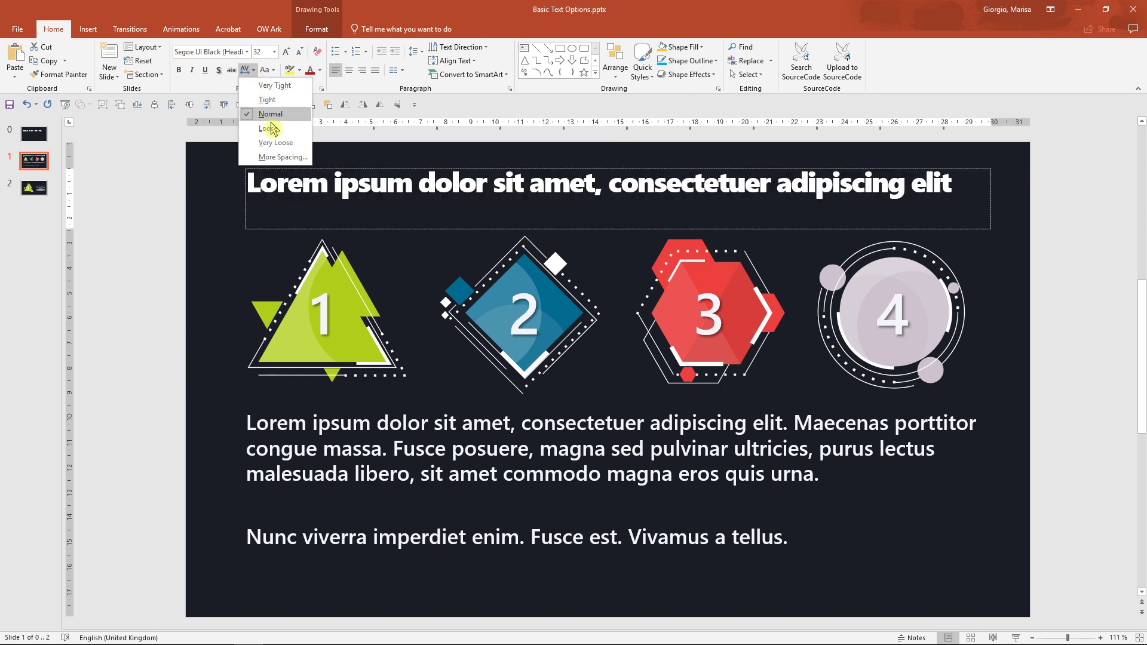
pyautogui.click(282, 157)
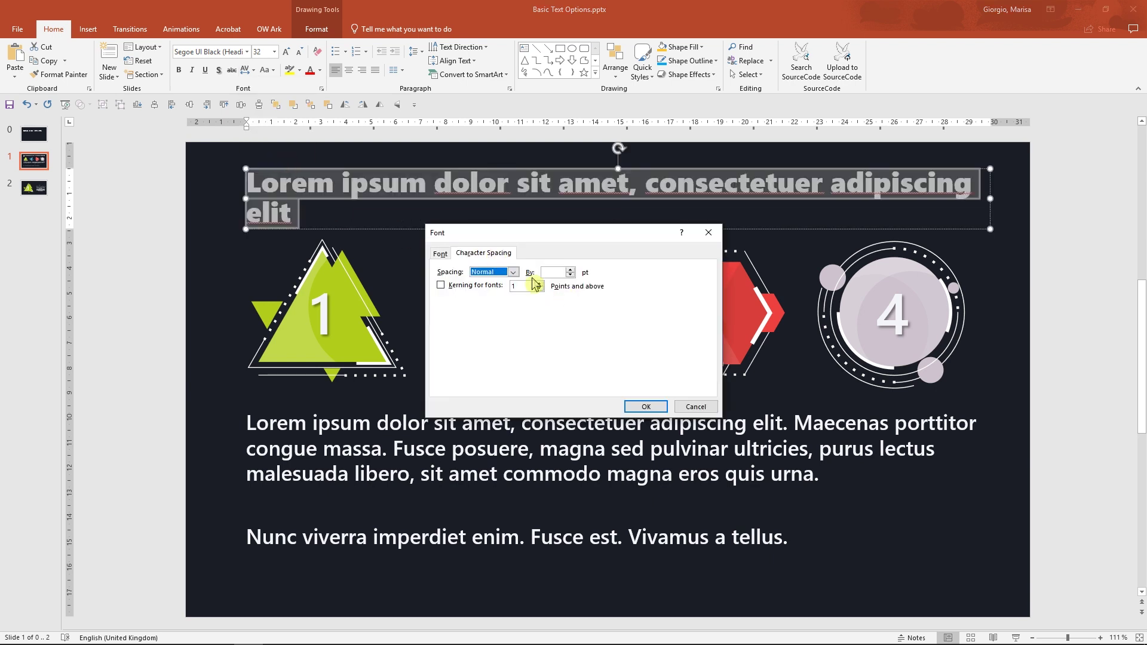
pyautogui.click(513, 273)
pyautogui.click(509, 307)
pyautogui.click(571, 275)
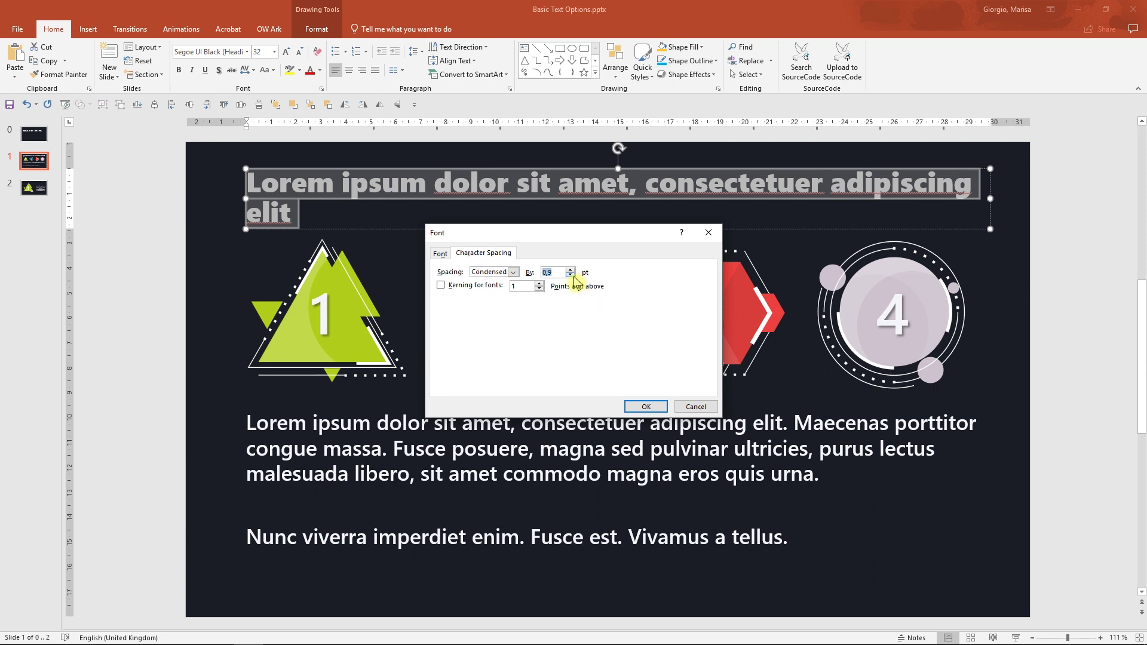
pyautogui.click(571, 275)
pyautogui.click(646, 406)
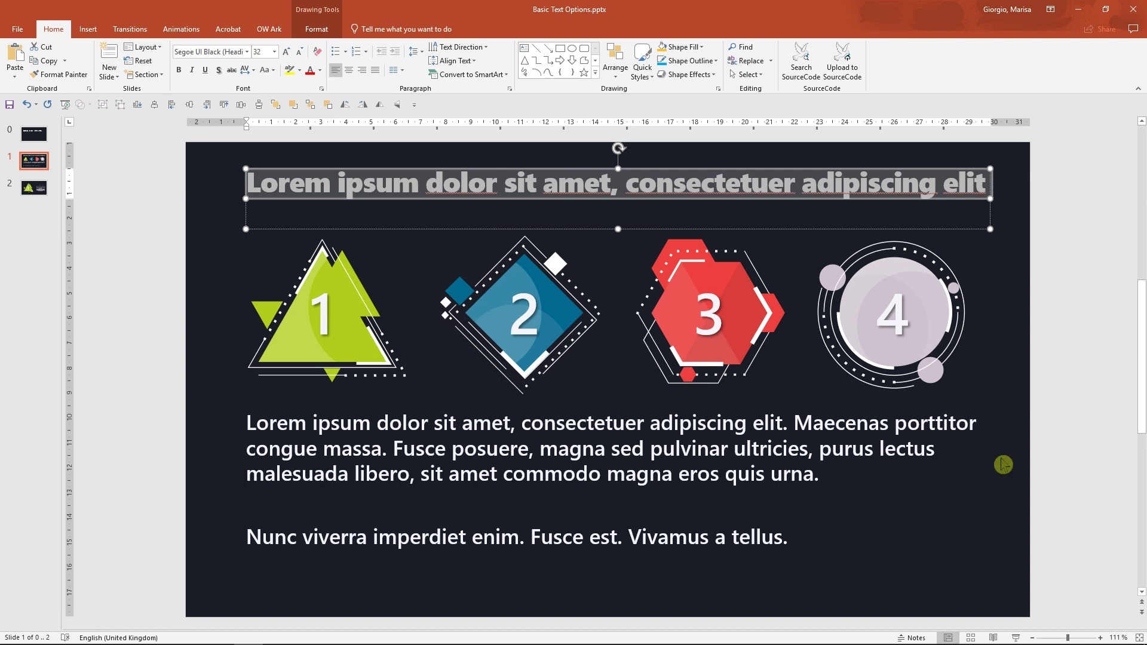
pyautogui.click(1075, 468)
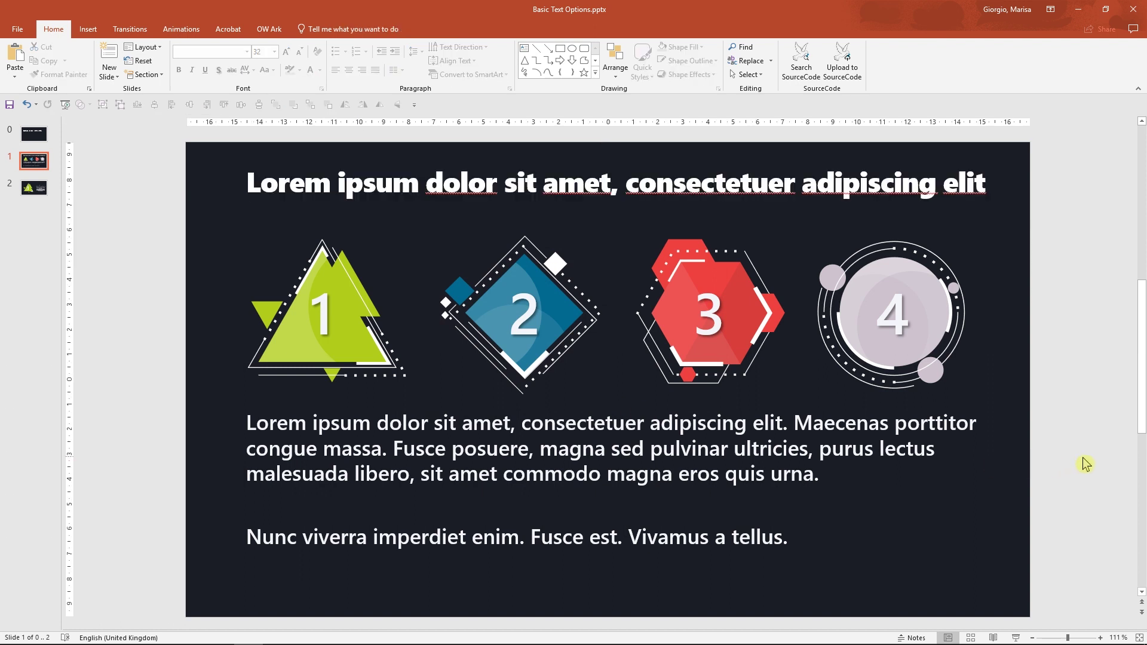
# Scroll down to slide 2 with the green triangle numbered 1.
pyautogui.scroll(-1, 1087, 464)
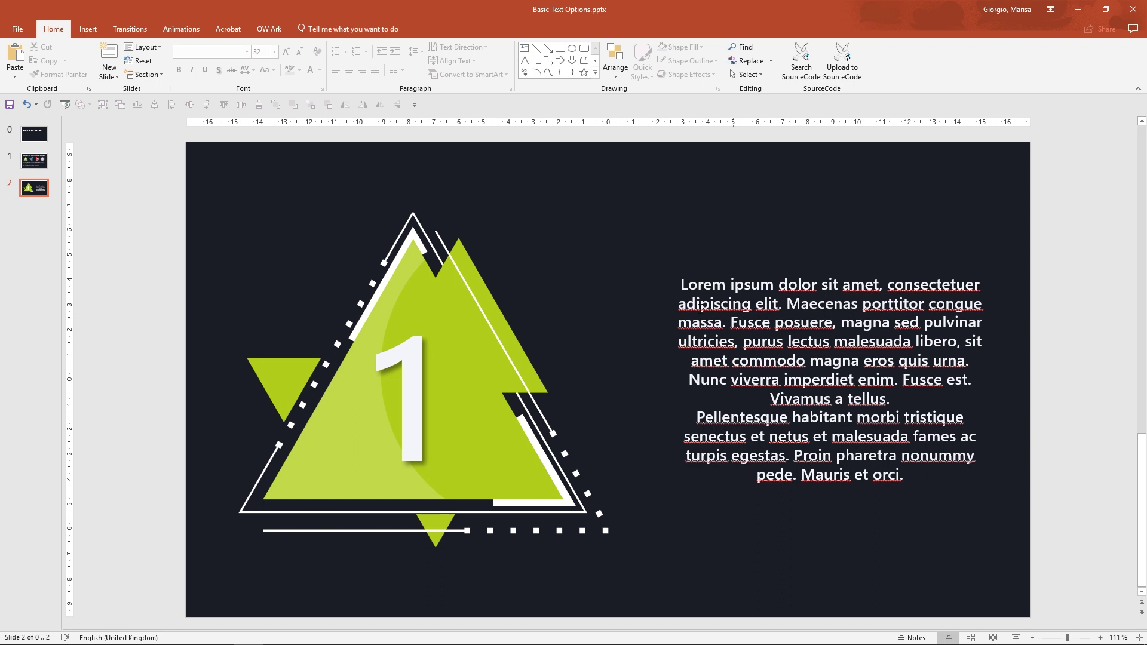
# Give the three right-hand paragraphs lime green up-pointing triangle bullets.
pyautogui.moveTo(682, 284); pyautogui.dragTo(904, 476)
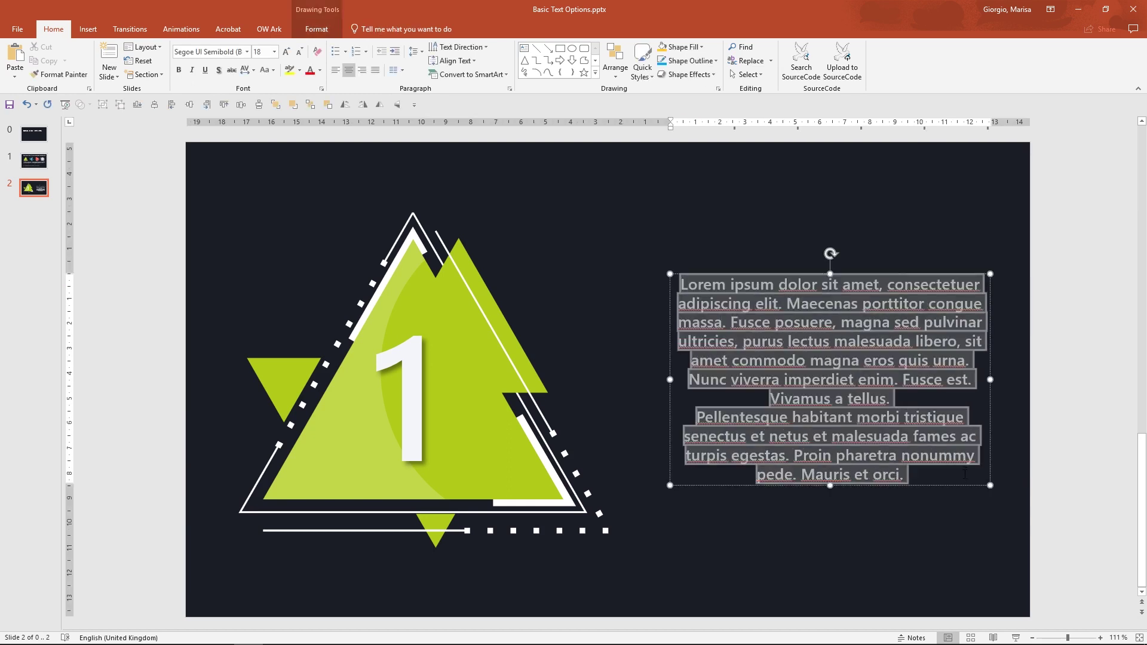
pyautogui.click(346, 52)
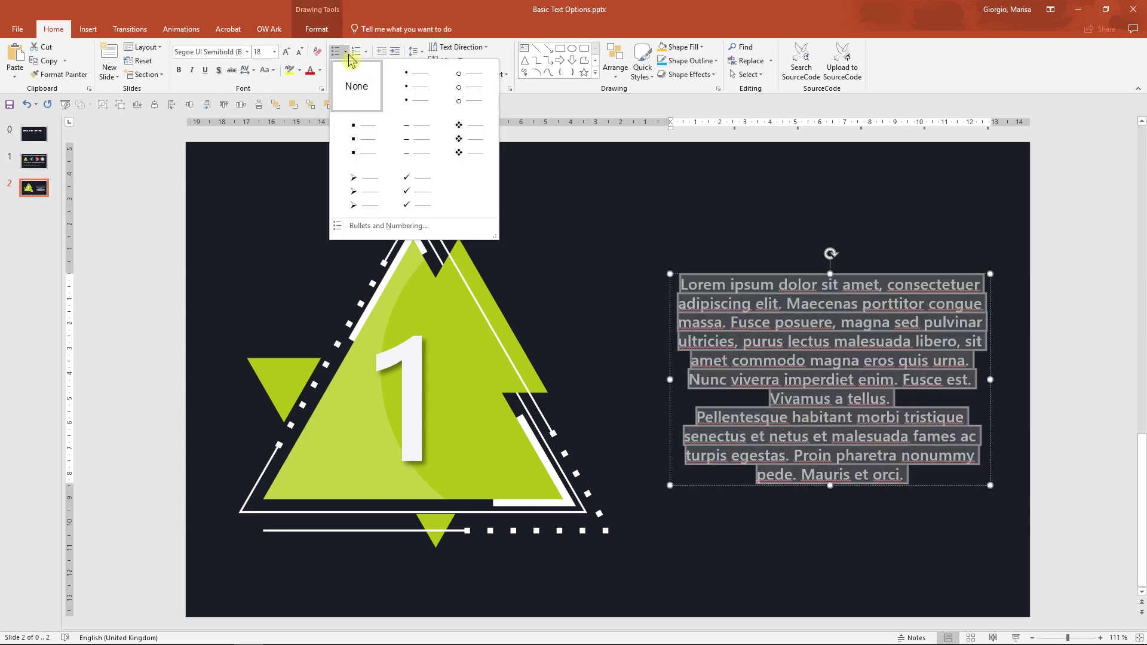
pyautogui.click(394, 227)
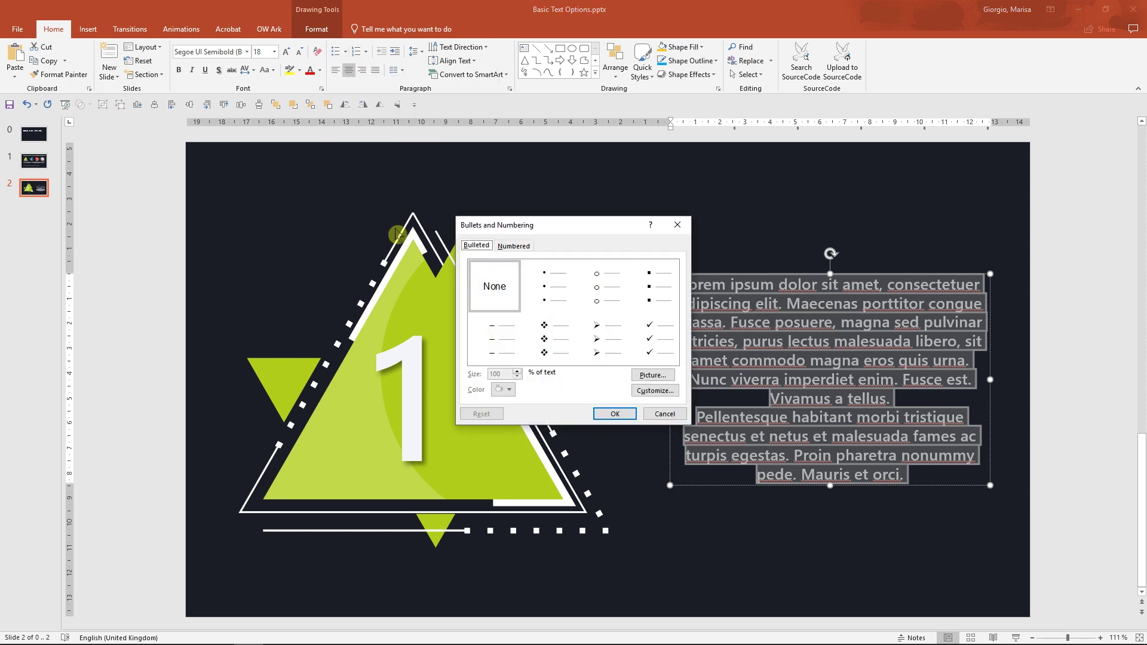
pyautogui.click(654, 391)
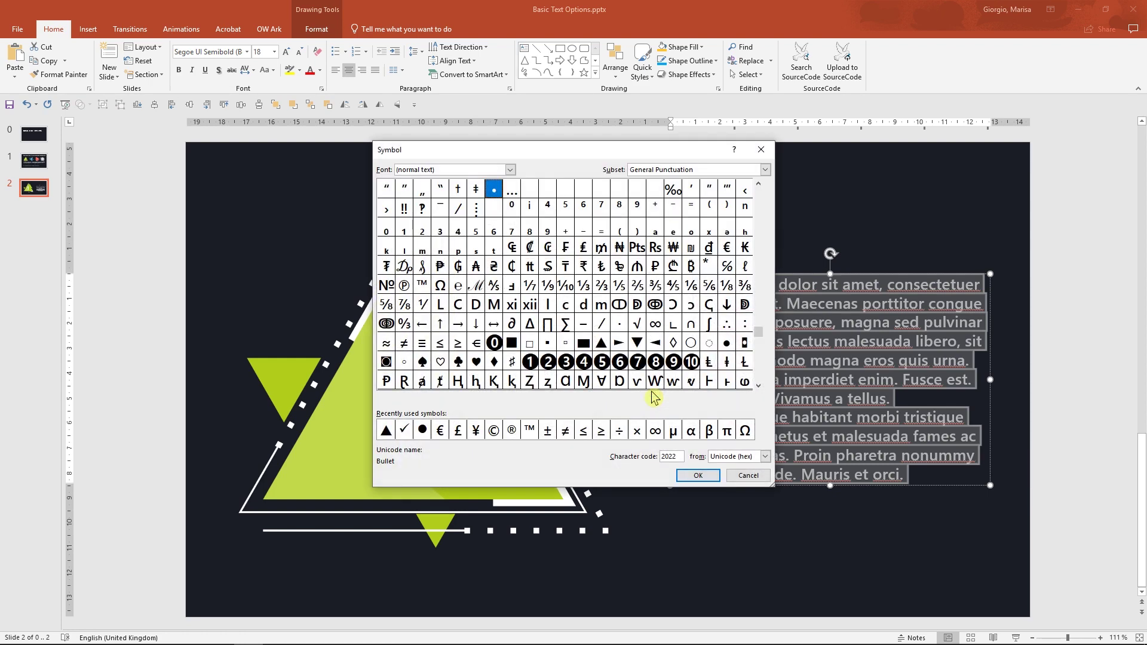
pyautogui.click(603, 347)
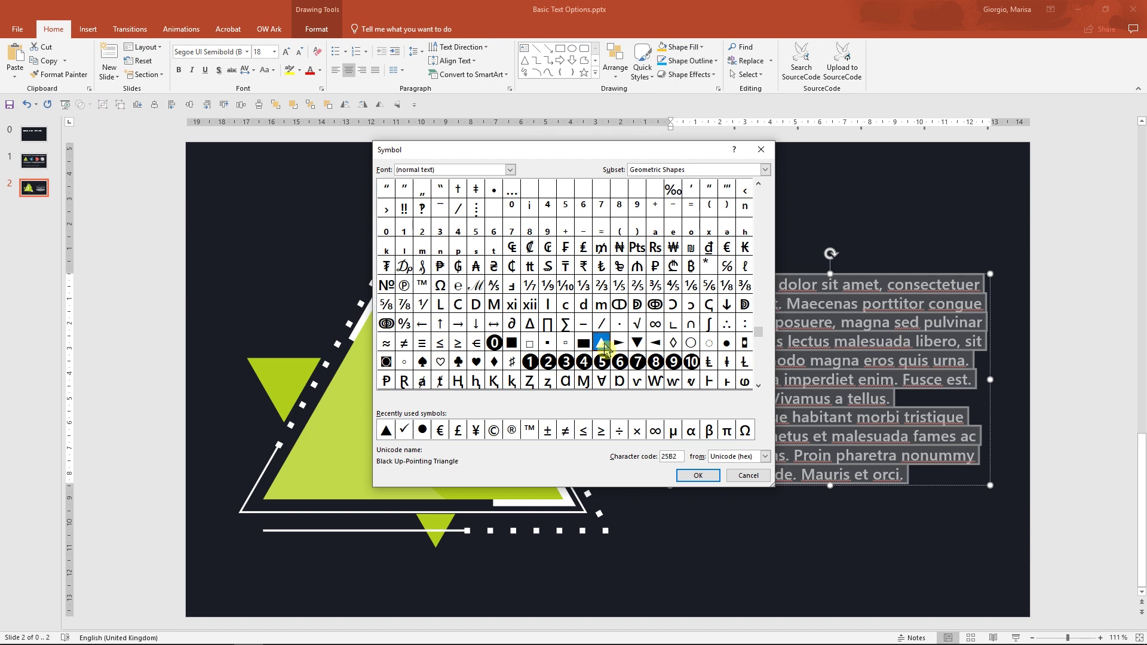
pyautogui.click(693, 476)
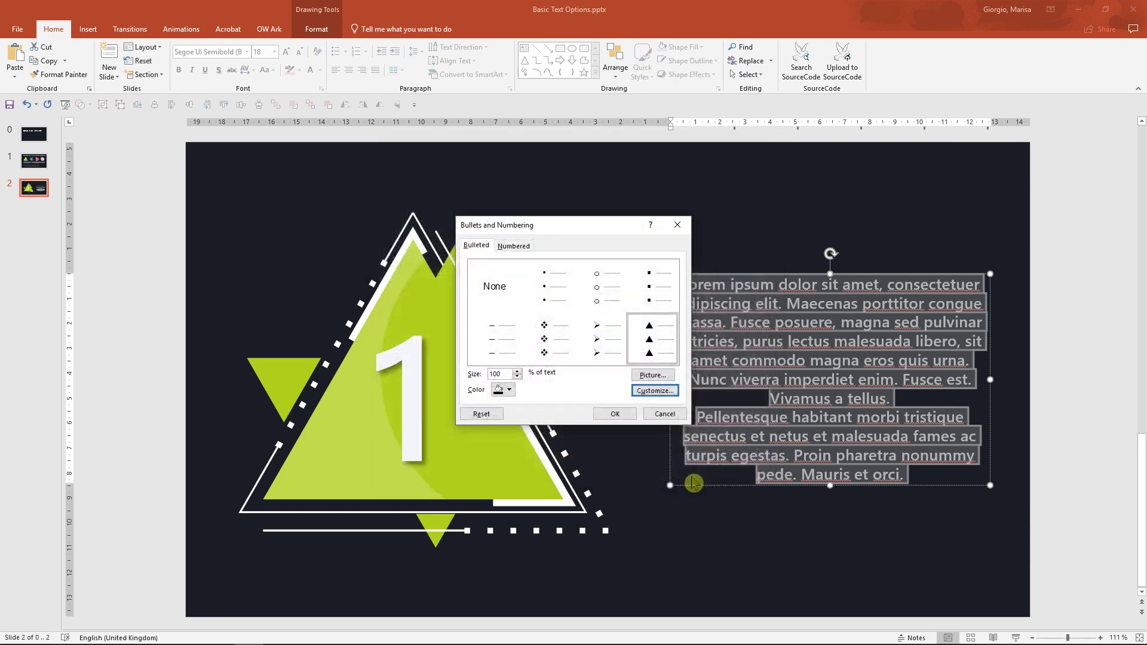
pyautogui.click(511, 392)
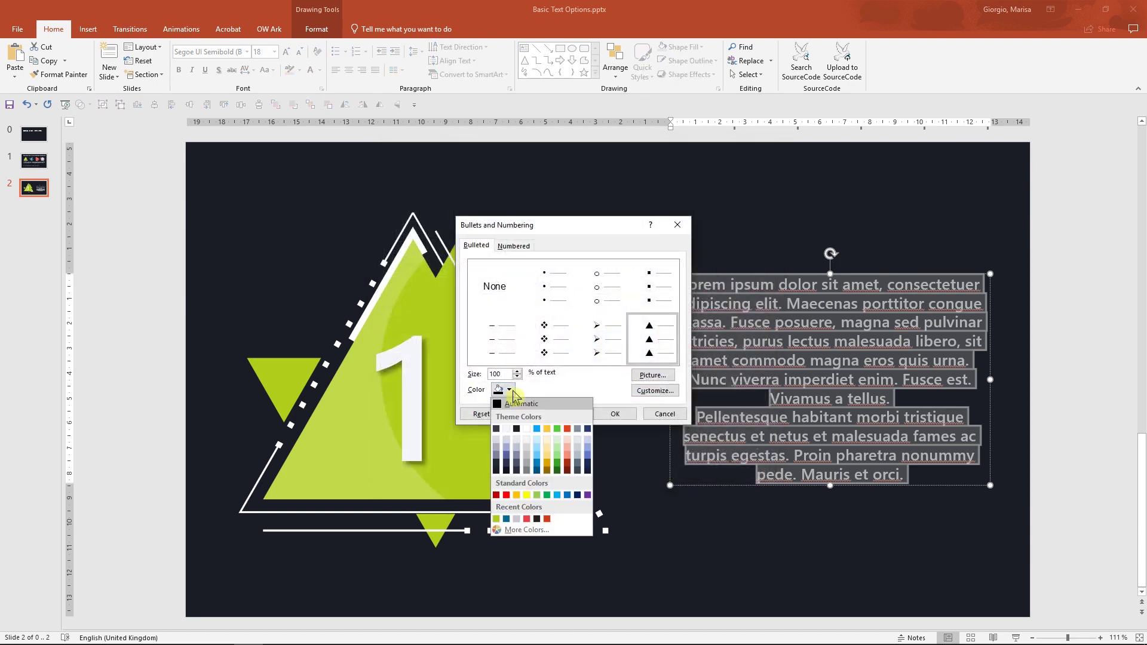
pyautogui.click(497, 519)
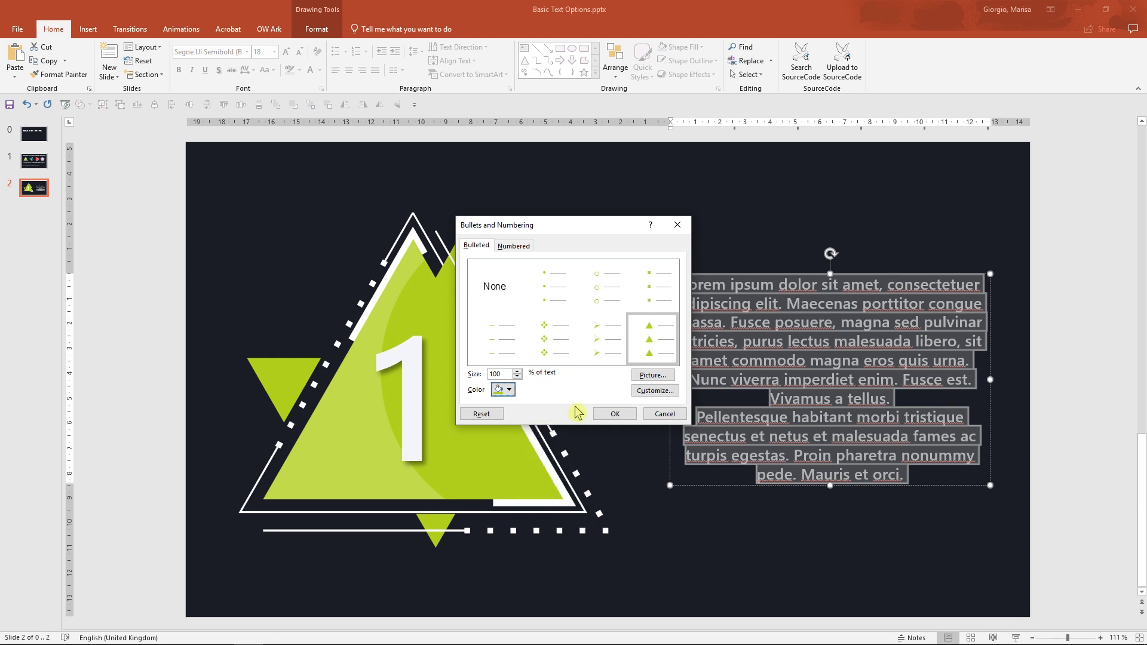
pyautogui.click(615, 413)
pyautogui.click(1069, 447)
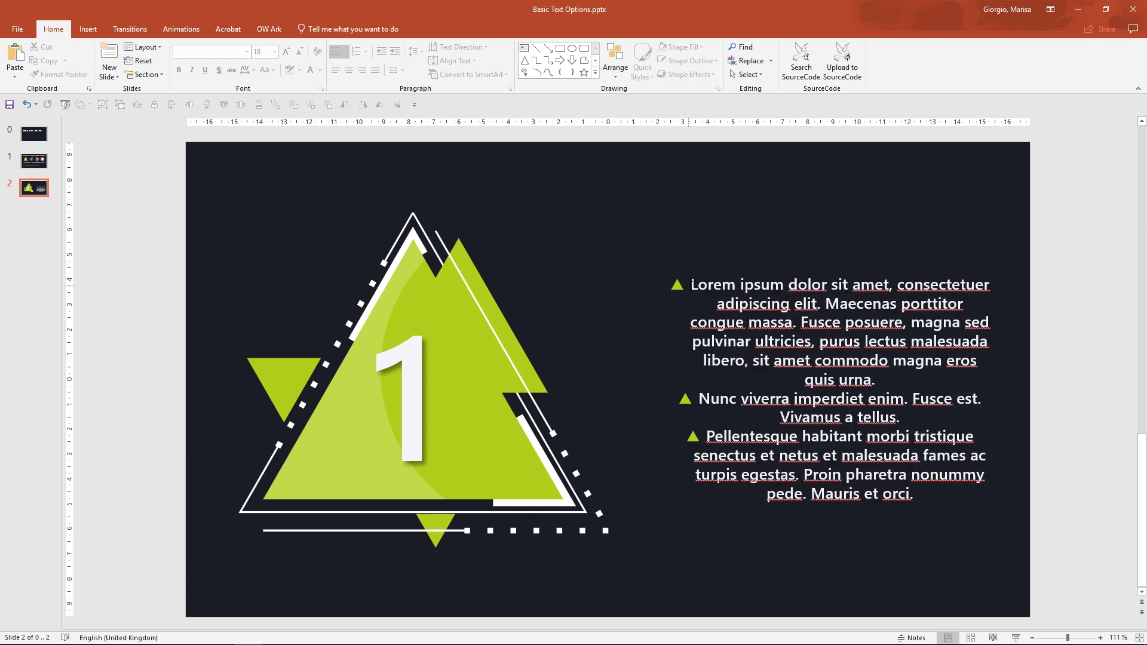
pyautogui.moveTo(691, 284); pyautogui.dragTo(915, 495)
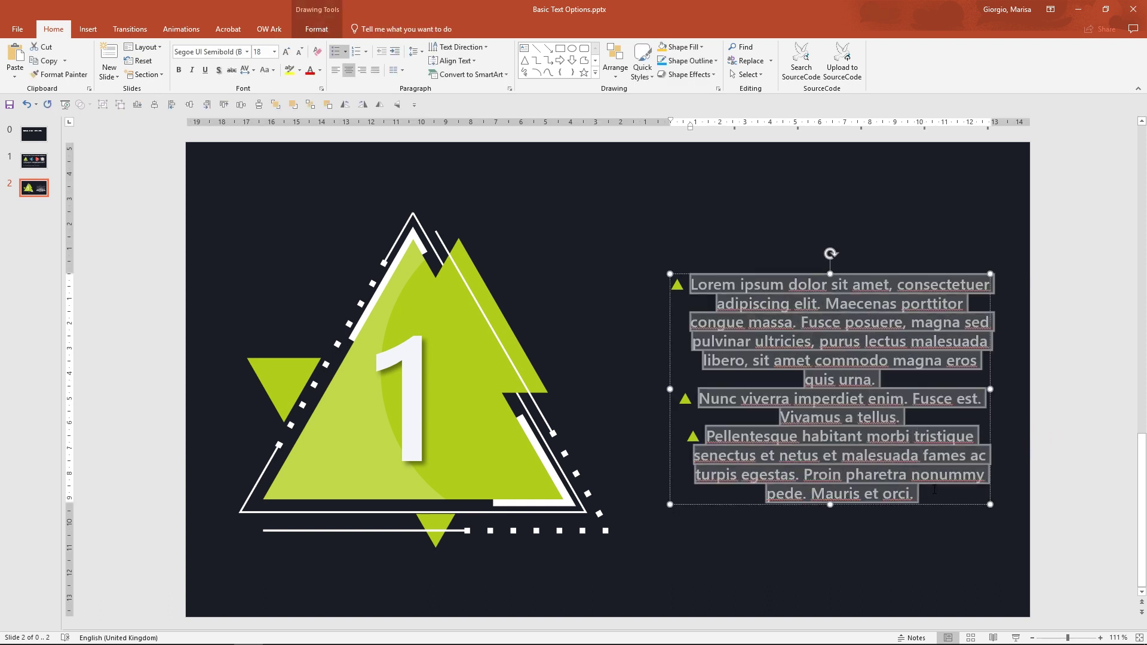
# Shrink the triangle bullets to 70% of the text size.
pyautogui.click(346, 52)
pyautogui.click(385, 229)
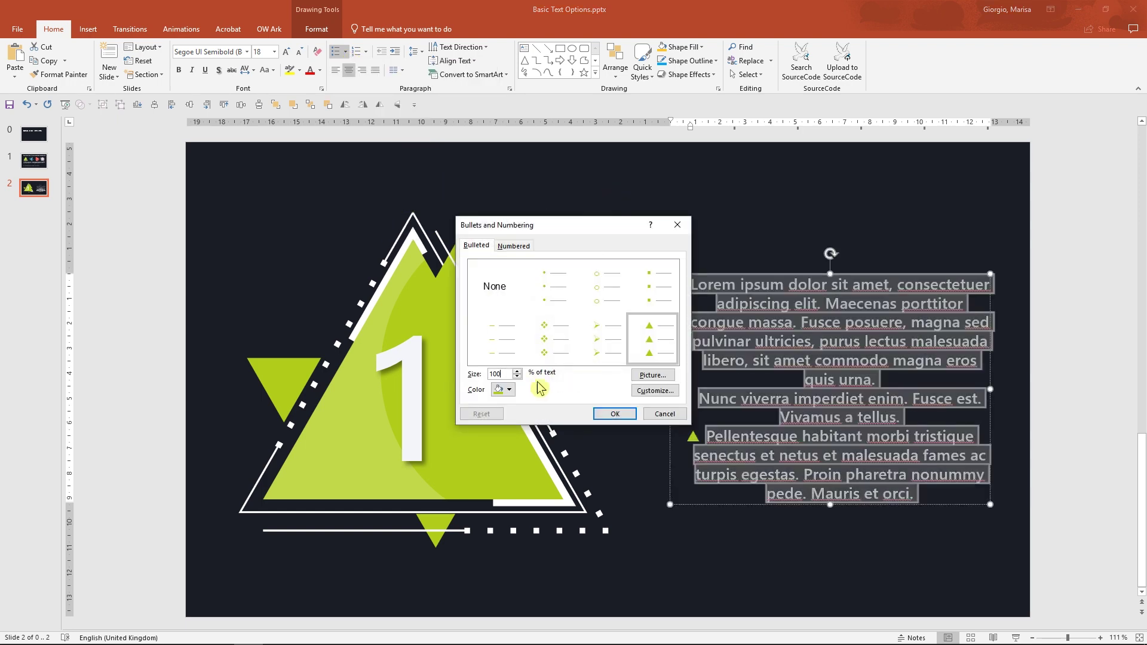
pyautogui.press('BackSpace')
pyautogui.press('BackSpace')
pyautogui.press('BackSpace')
pyautogui.write('70')
pyautogui.click(611, 415)
pyautogui.click(1057, 434)
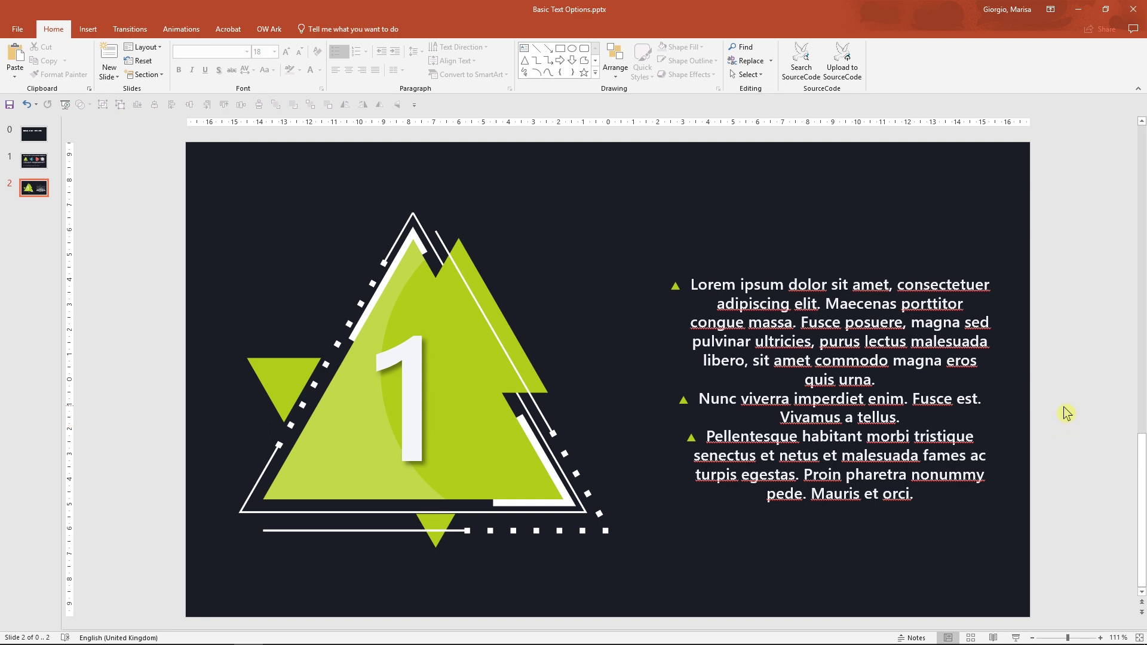
pyautogui.moveTo(691, 286); pyautogui.dragTo(914, 494)
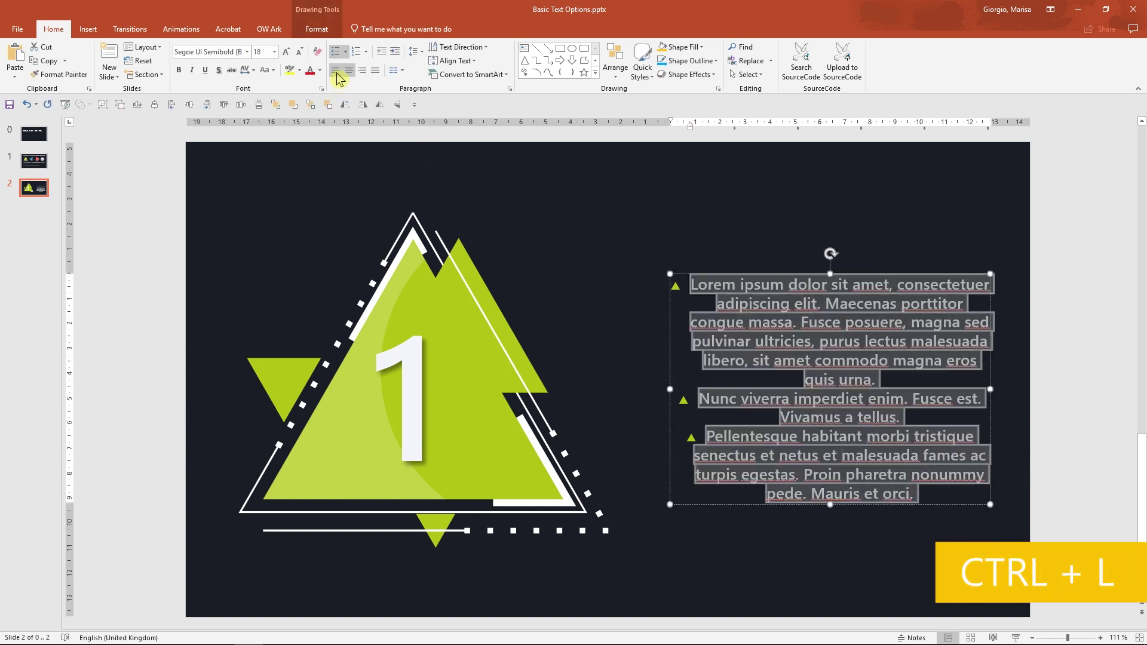
# Left-align the bulleted paragraphs with Ctrl+L, then reselect all their text.
pyautogui.hotkey('ctrl', 'l')
pyautogui.click(1061, 272)
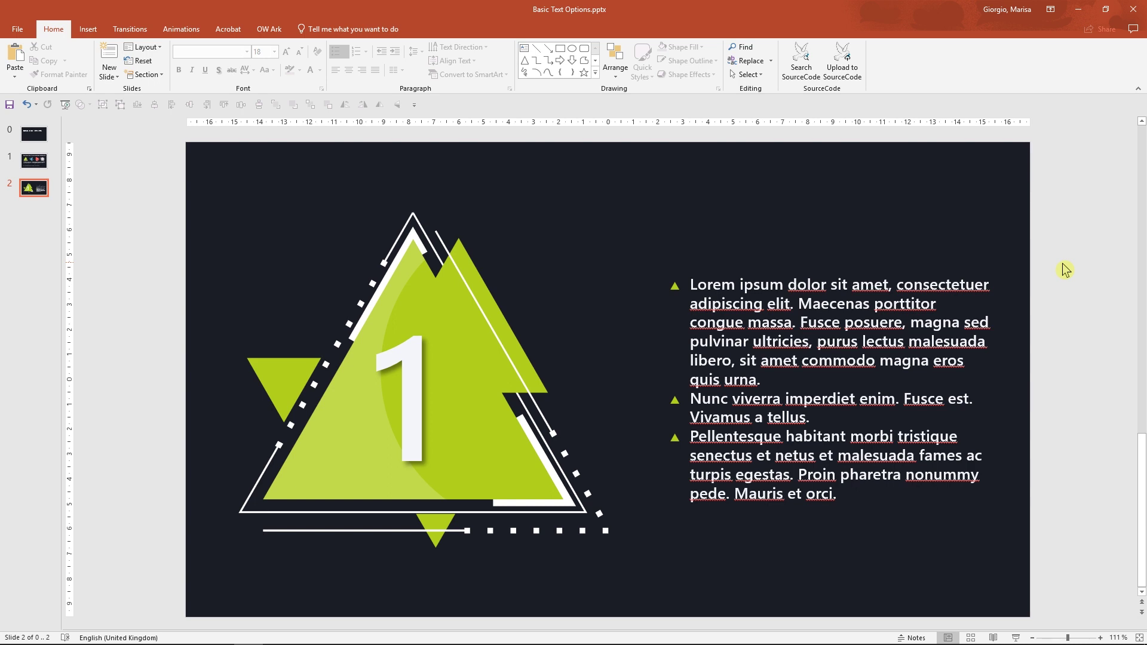
pyautogui.click(699, 293)
pyautogui.hotkey('ctrl', 'a')
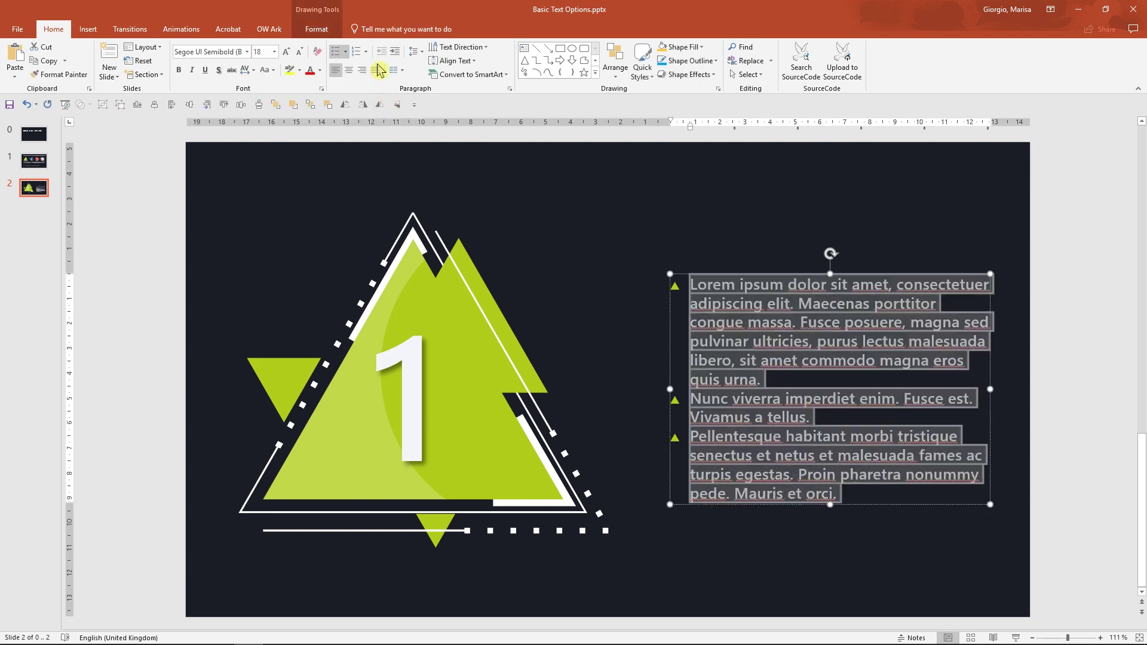
# Set Spacing Before to 12 pt for the bulleted paragraphs in Line Spacing Options.
pyautogui.click(424, 55)
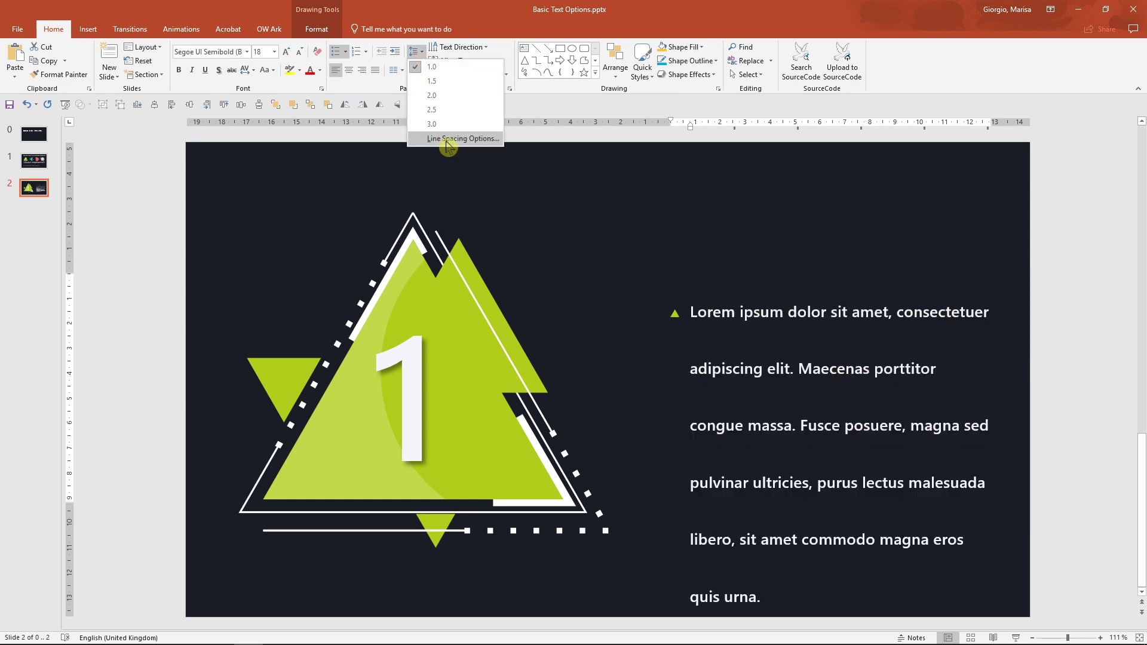
pyautogui.click(448, 144)
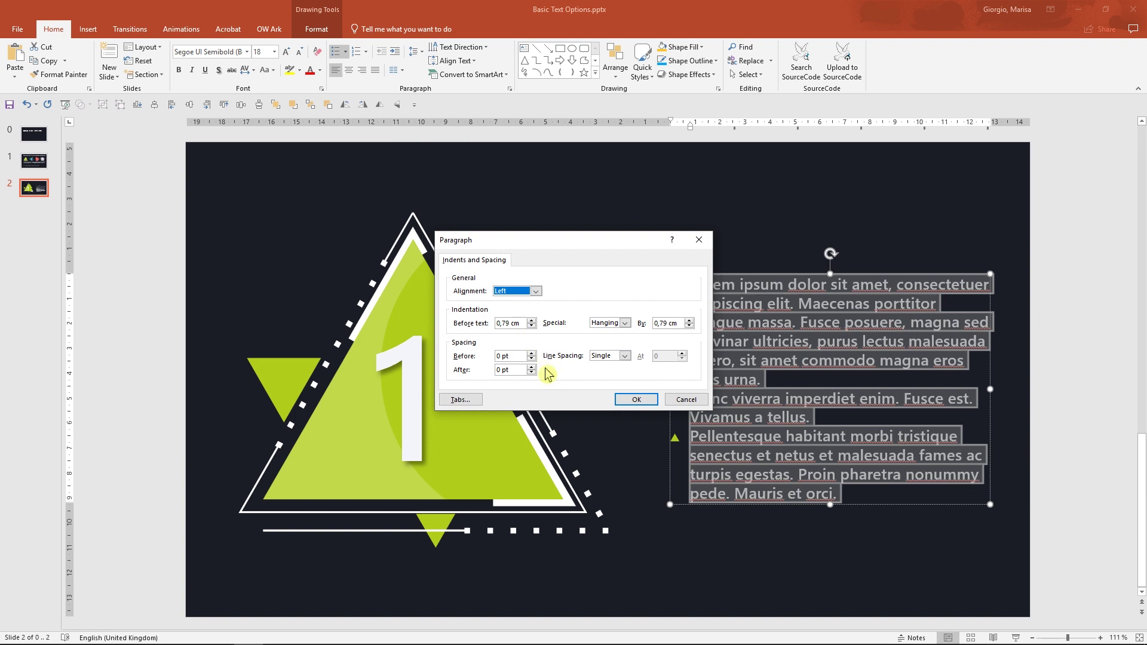
pyautogui.click(531, 353)
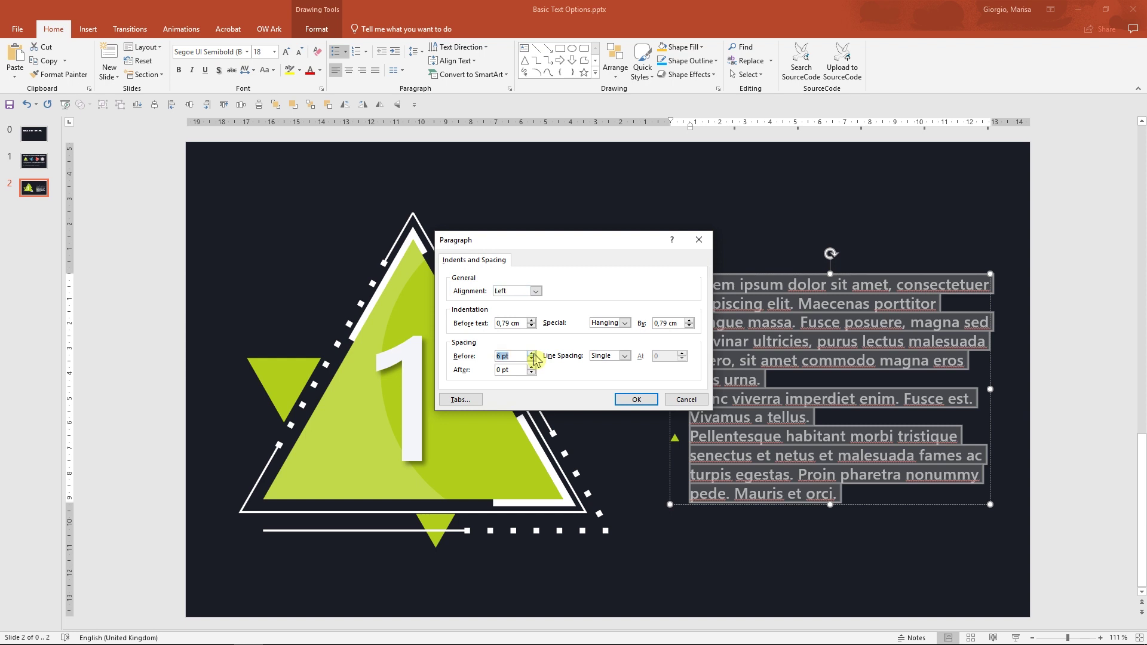
pyautogui.click(531, 354)
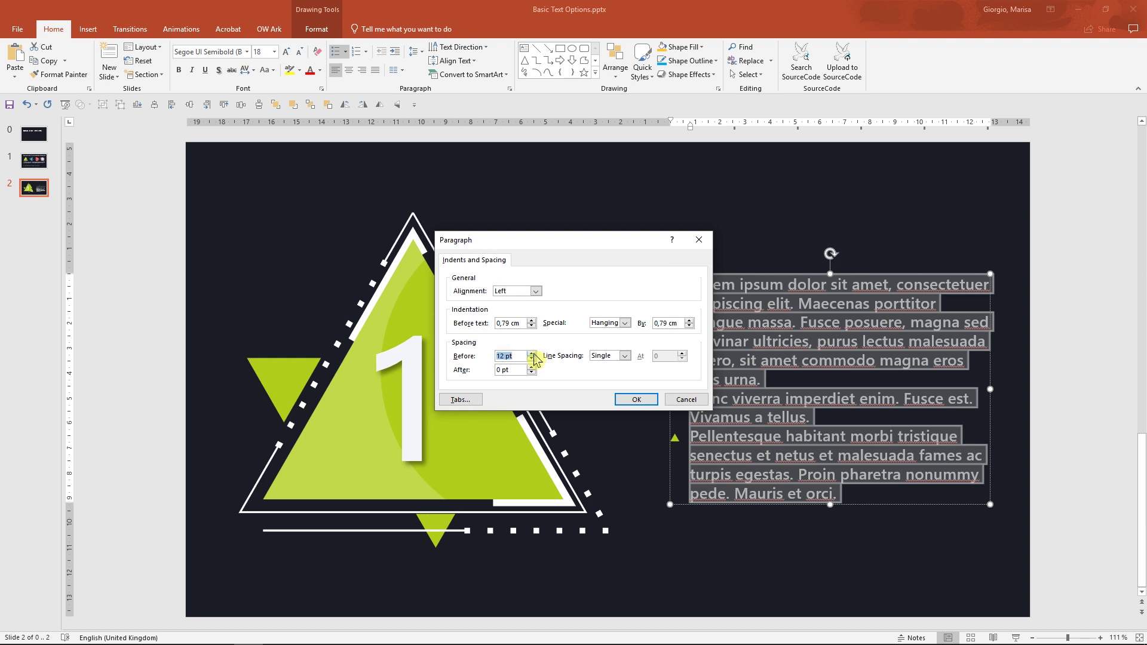
pyautogui.click(637, 400)
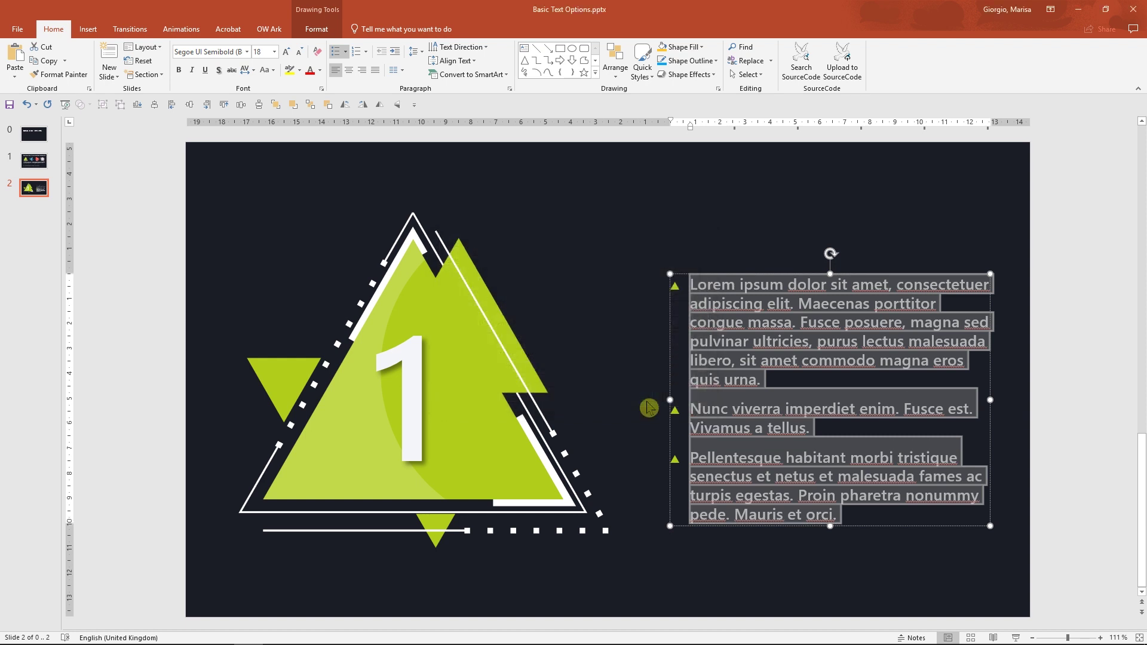
pyautogui.click(1081, 422)
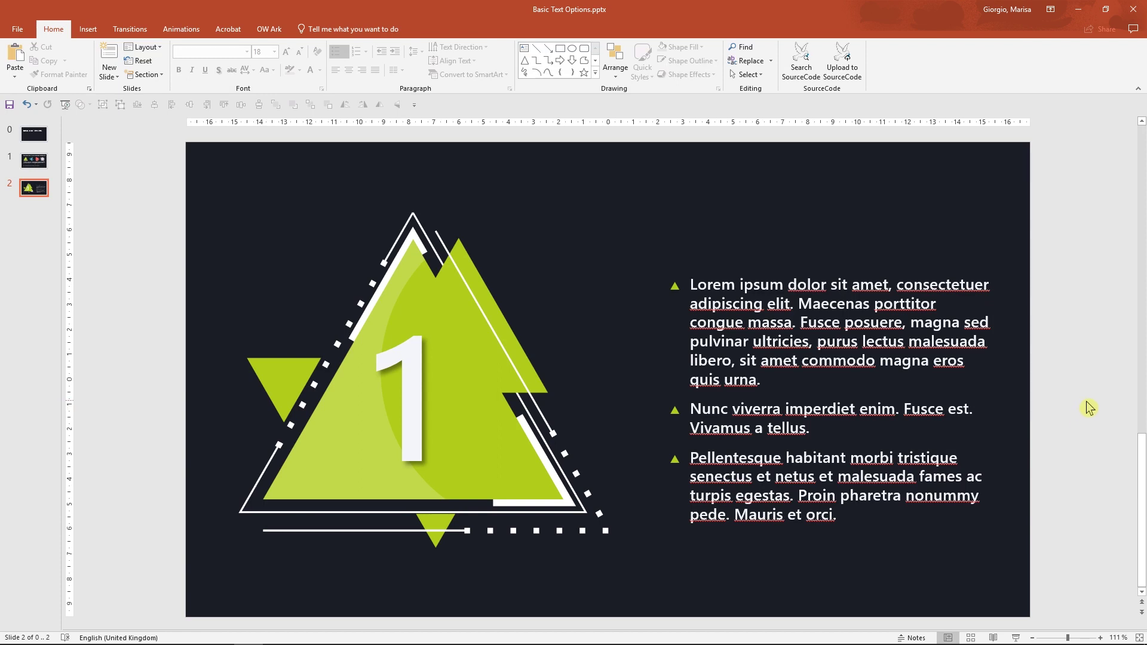